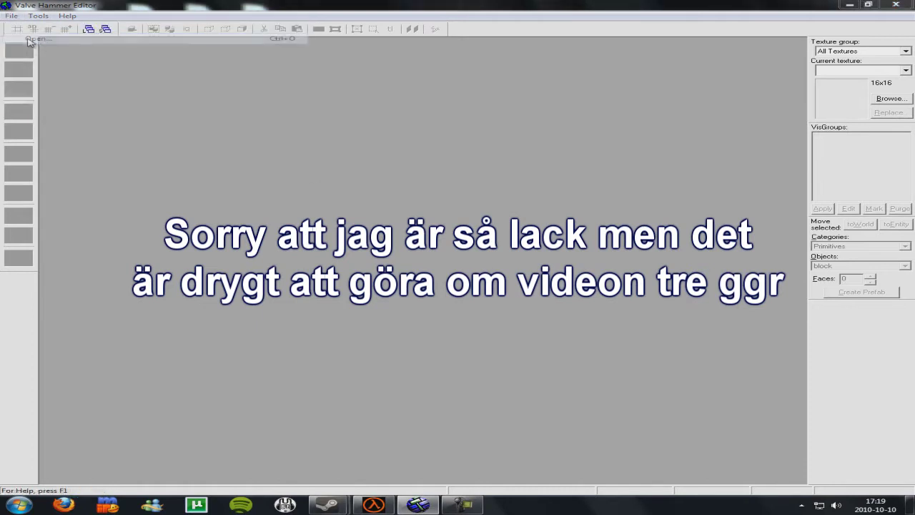
pyautogui.doubleClick(542, 257)
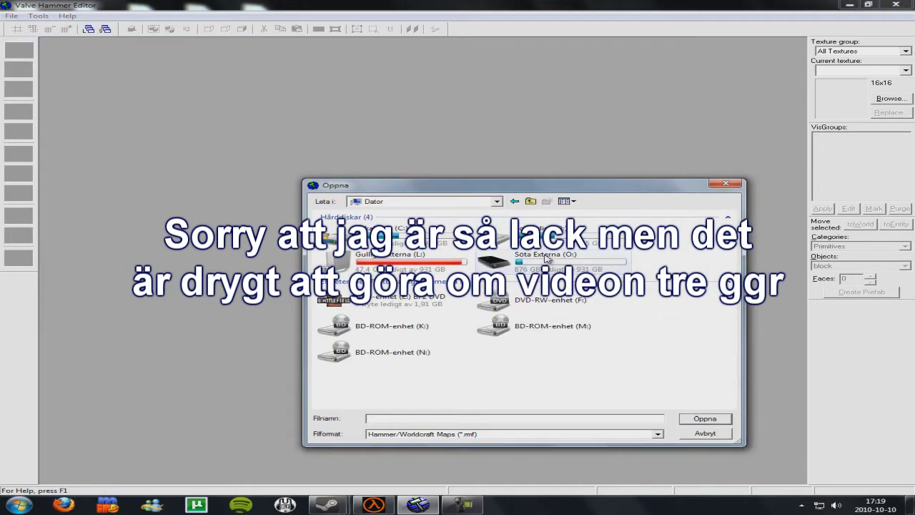
pyautogui.doubleClick(426, 269)
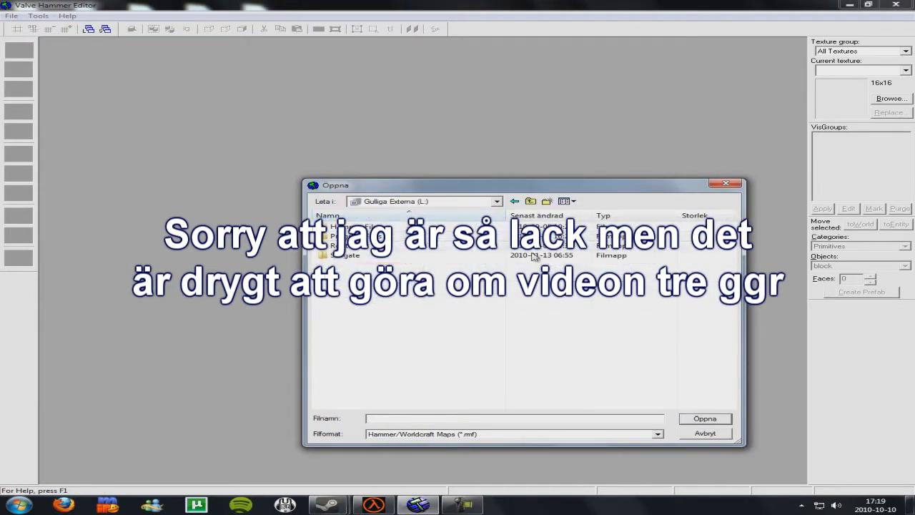
pyautogui.press('BackSpace')
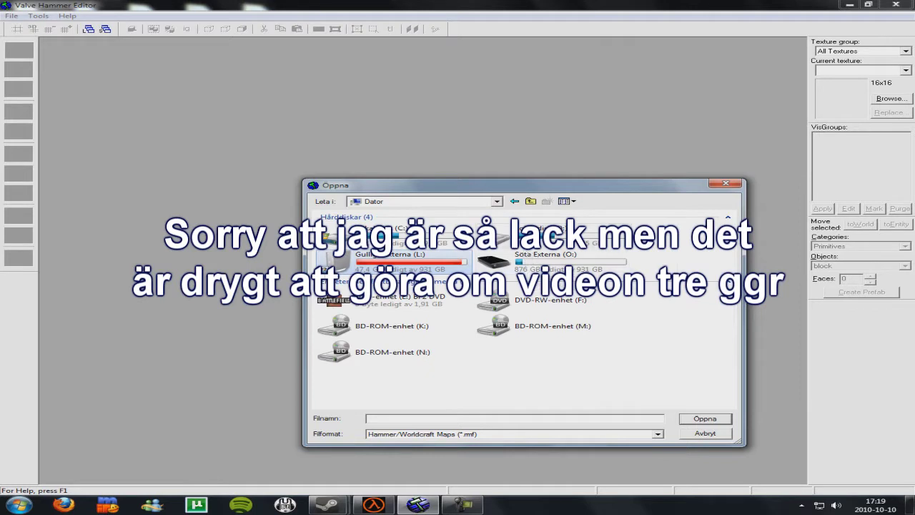
pyautogui.doubleClick(532, 238)
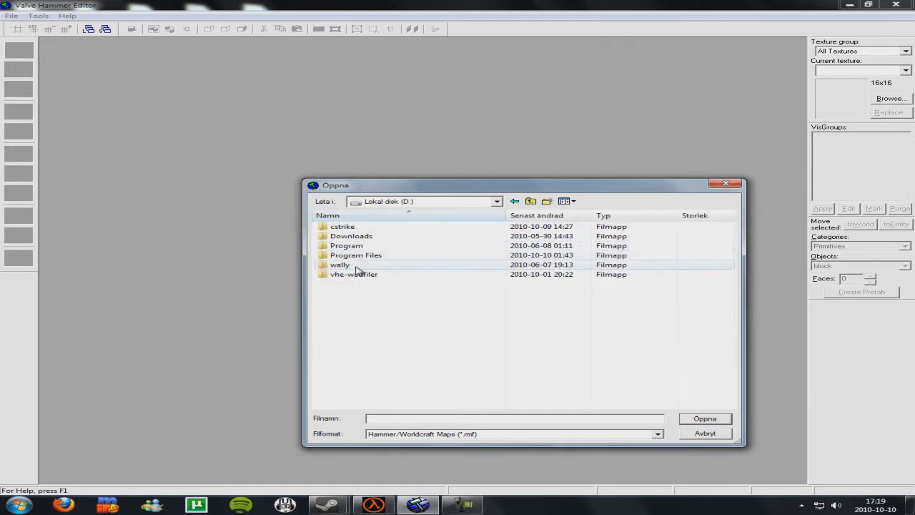
pyautogui.press('BackSpace')
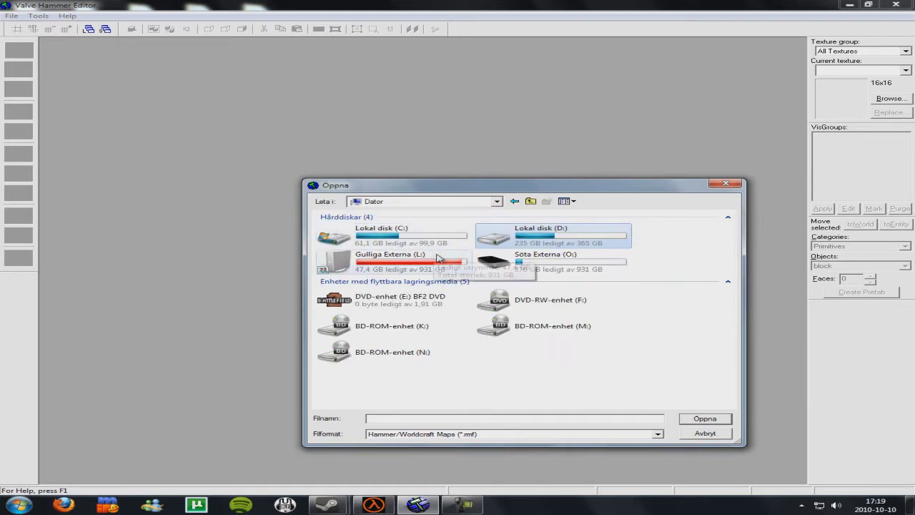
# Open the longjump map from the ValveHammerEditor maps folder under Program Files on drive D:
pyautogui.doubleClick(527, 241)
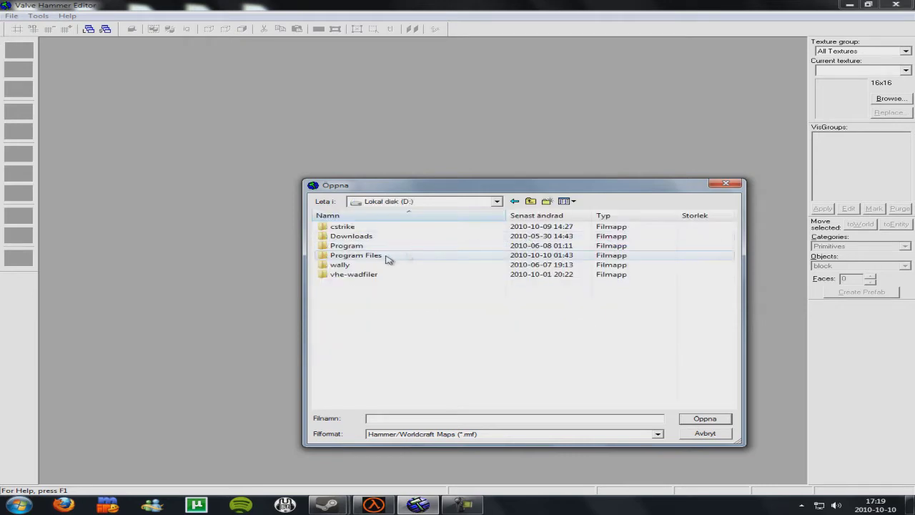
pyautogui.doubleClick(384, 257)
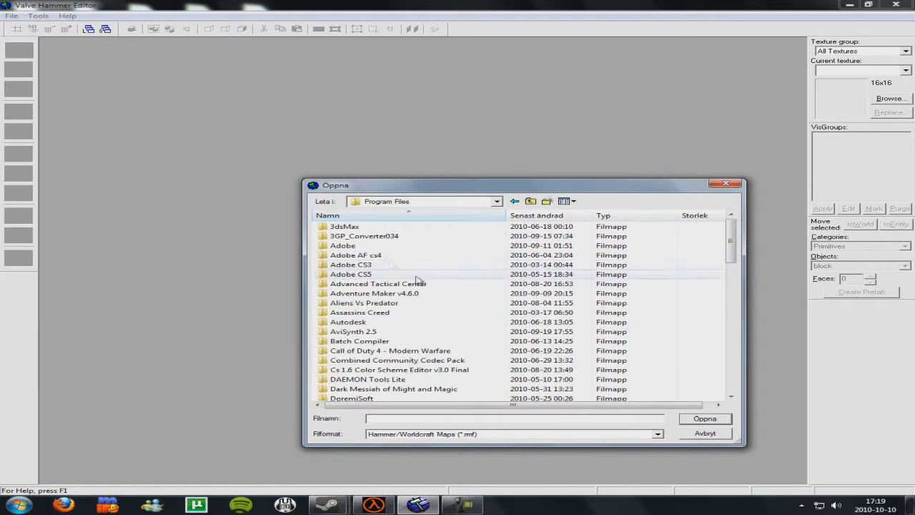
pyautogui.scroll(-14, 393, 308)
pyautogui.scroll(-4, 402, 357)
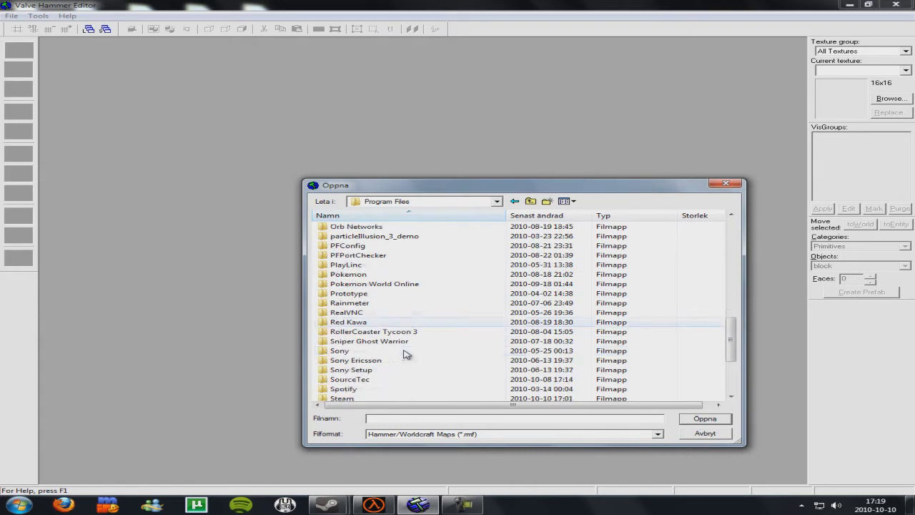
pyautogui.doubleClick(397, 360)
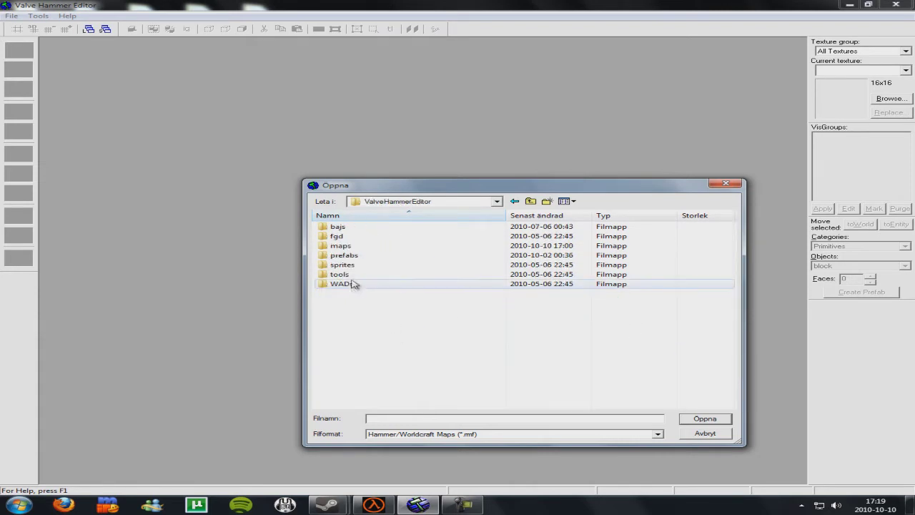
pyautogui.click(348, 238)
pyautogui.doubleClick(340, 246)
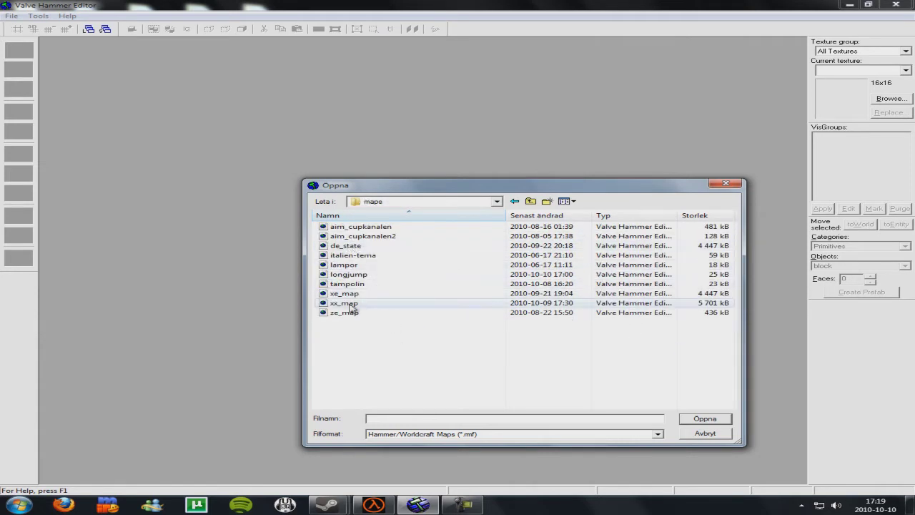
pyautogui.doubleClick(350, 274)
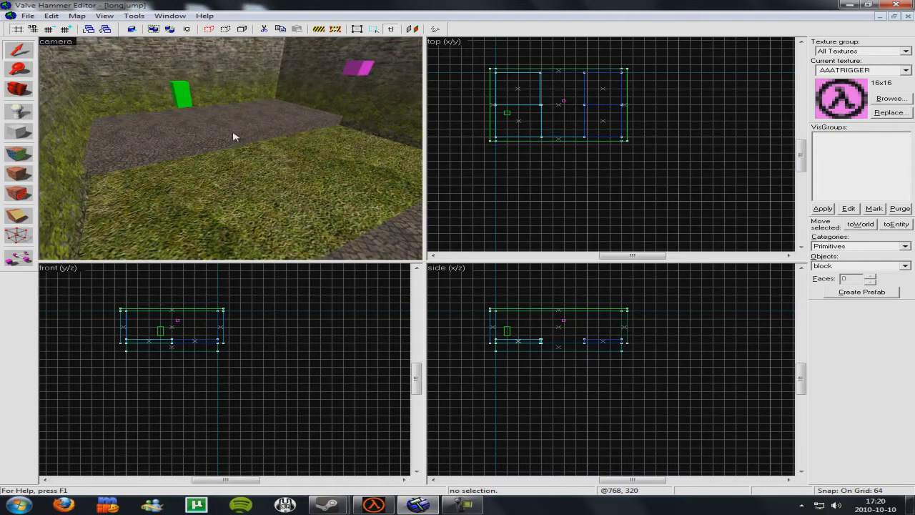
# Reduce the grid size so that objects snap to 1 unit
pyautogui.press('a')
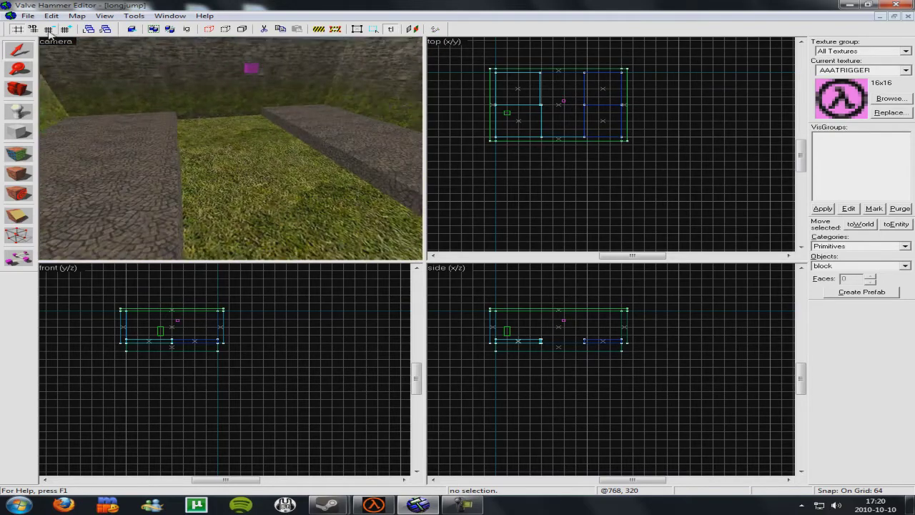
pyautogui.press('[')
pyautogui.press('[')
pyautogui.press('[')
pyautogui.press('[')
pyautogui.press('[')
pyautogui.press('[')
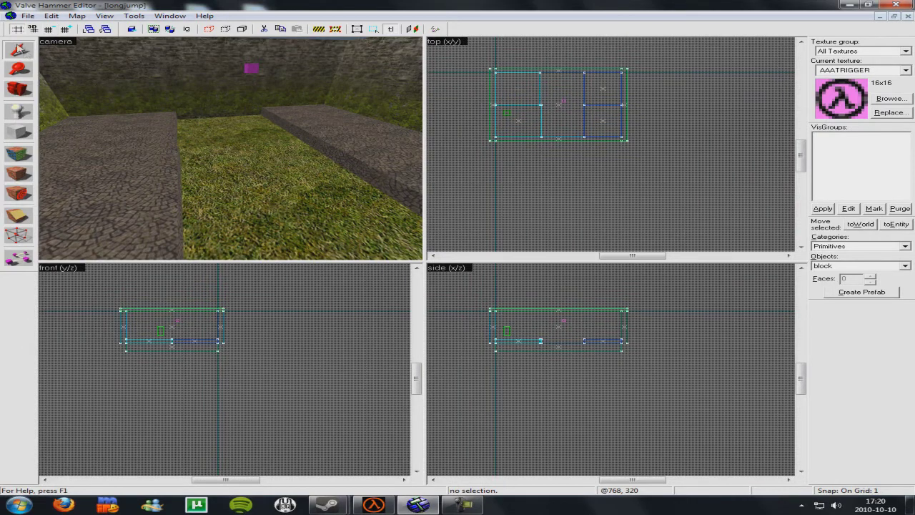
# Clone the upper-left platform in the top view and shrink the copy to a beam 251 by 29 by 32 units
pyautogui.click(159, 124)
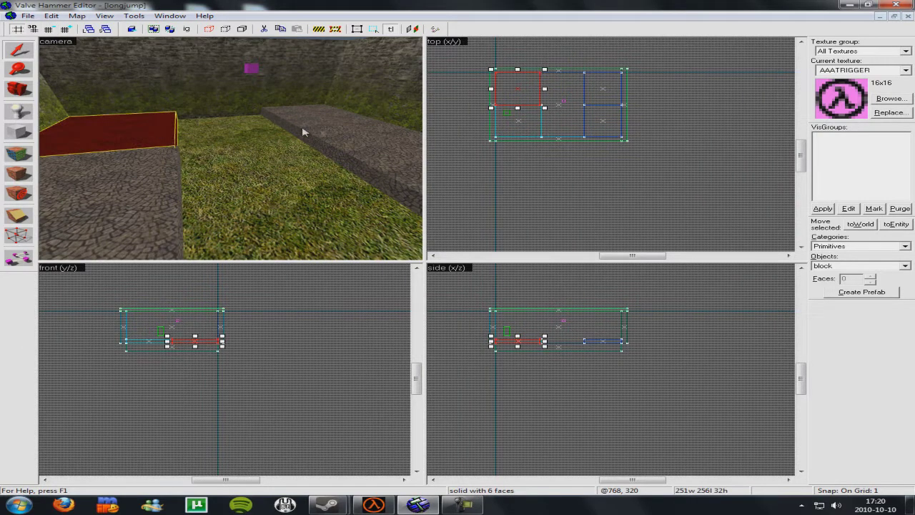
pyautogui.scroll(4, 527, 81)
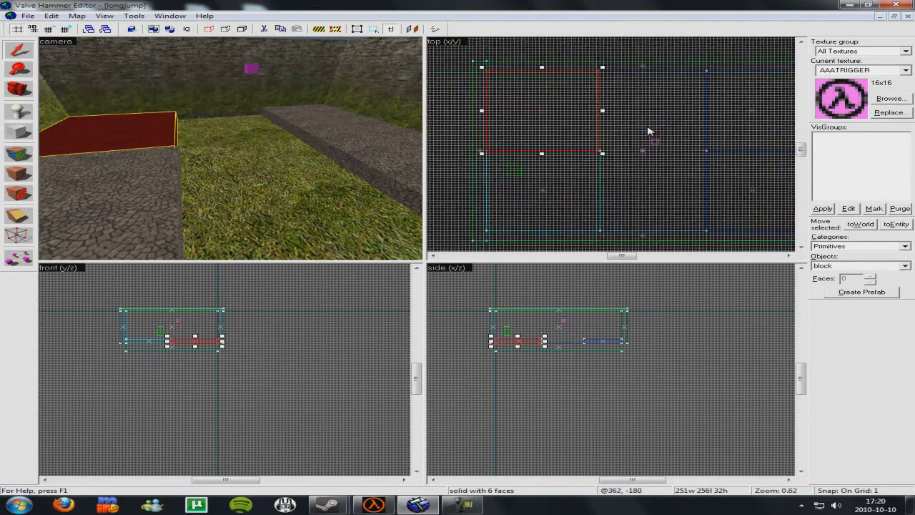
pyautogui.scroll(-2, 712, 154)
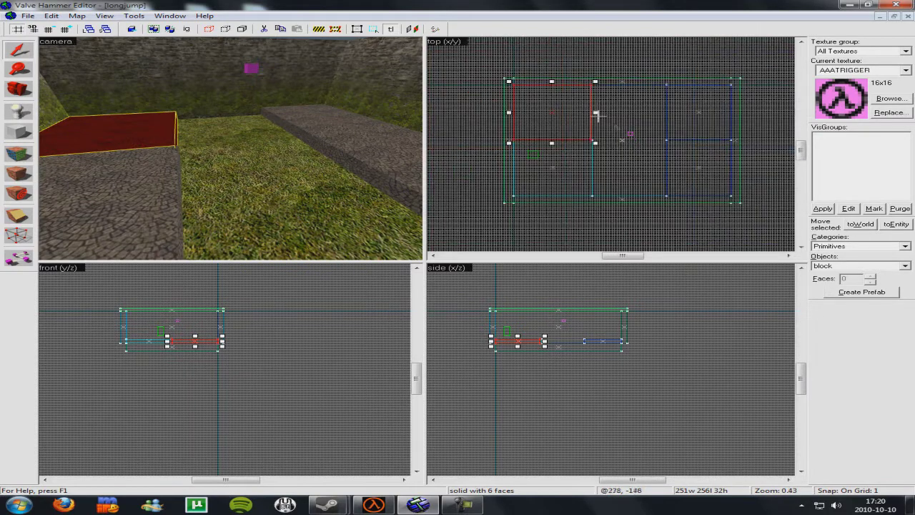
pyautogui.moveTo(536, 95); pyautogui.dragTo(590, 133)
pyautogui.scroll(2, 585, 153)
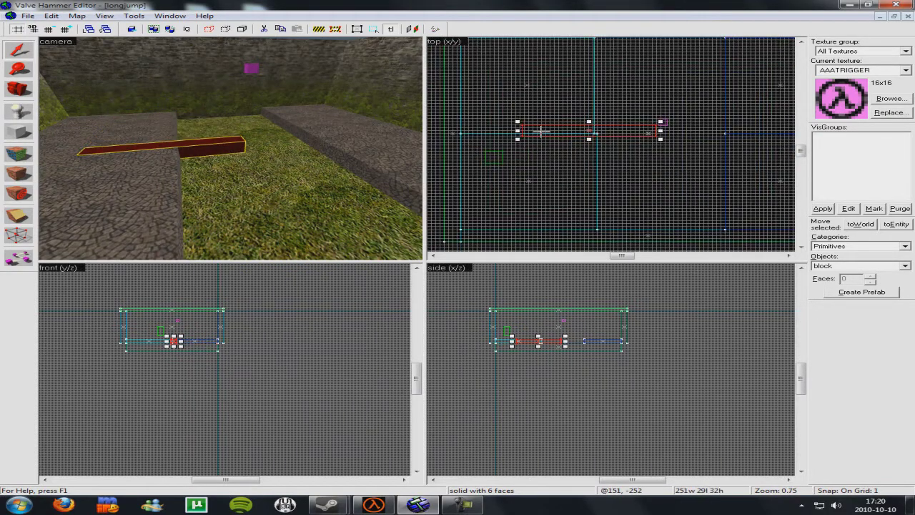
# Move the beam across the gap between the platforms and shorten it to 245 units wide
pyautogui.scroll(8, 622, 129)
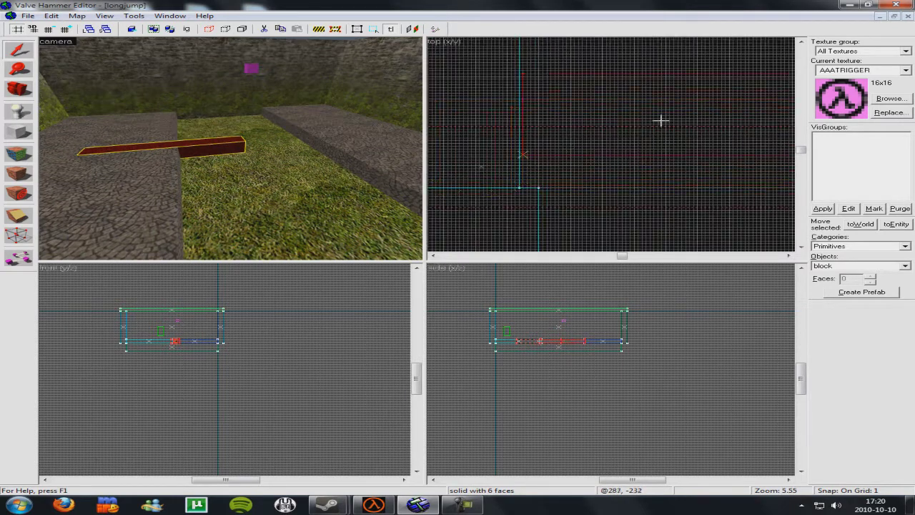
pyautogui.moveTo(661, 120); pyautogui.dragTo(658, 120)
pyautogui.click(163, 135)
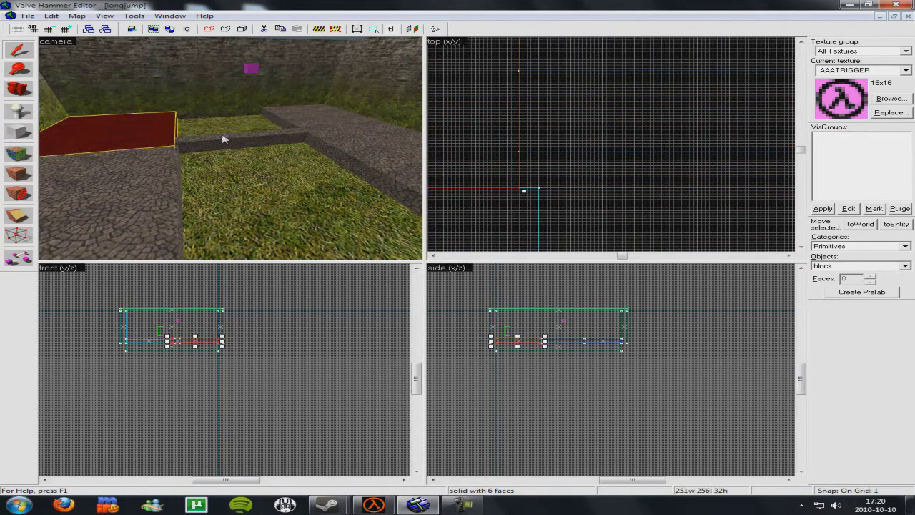
pyautogui.hotkey('ctrl', 'y')
pyautogui.scroll(-4, 670, 146)
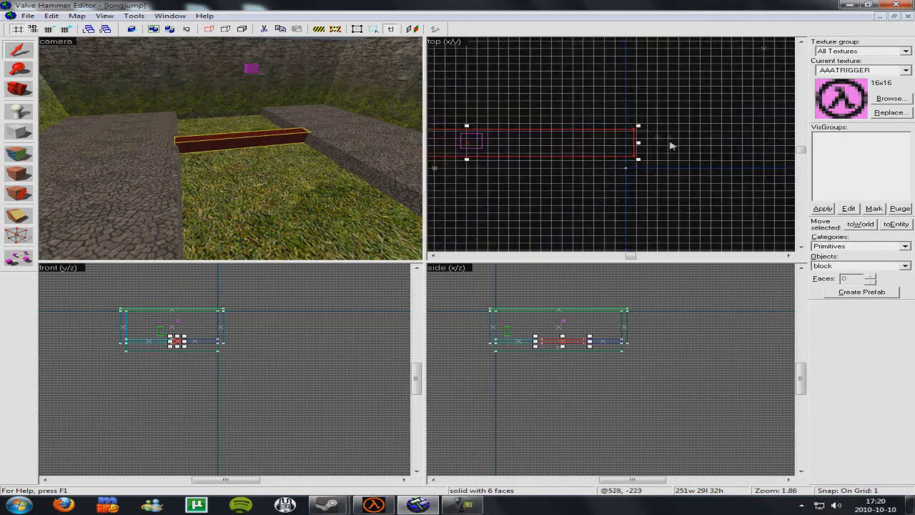
pyautogui.scroll(3, 671, 146)
pyautogui.moveTo(616, 150); pyautogui.dragTo(600, 163)
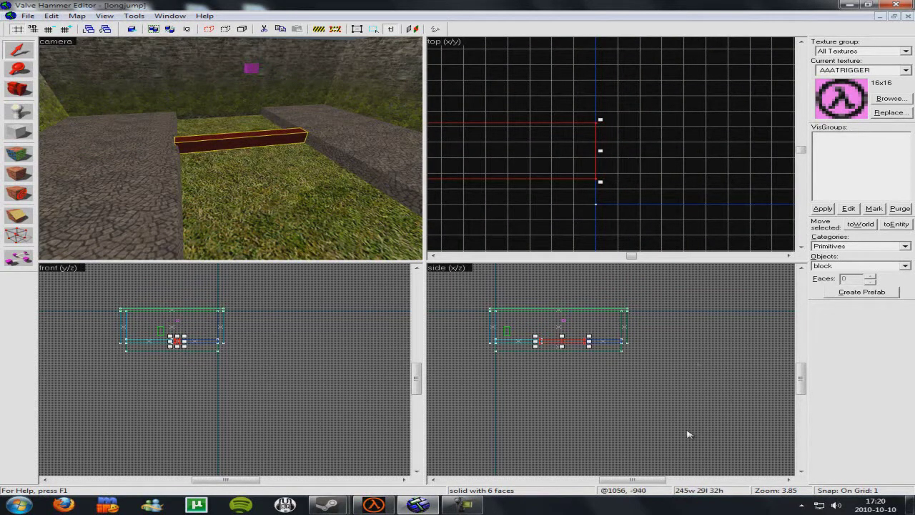
# Examine in the 3D view how both ends of the beam meet the platforms
pyautogui.press('z')
pyautogui.press('w')
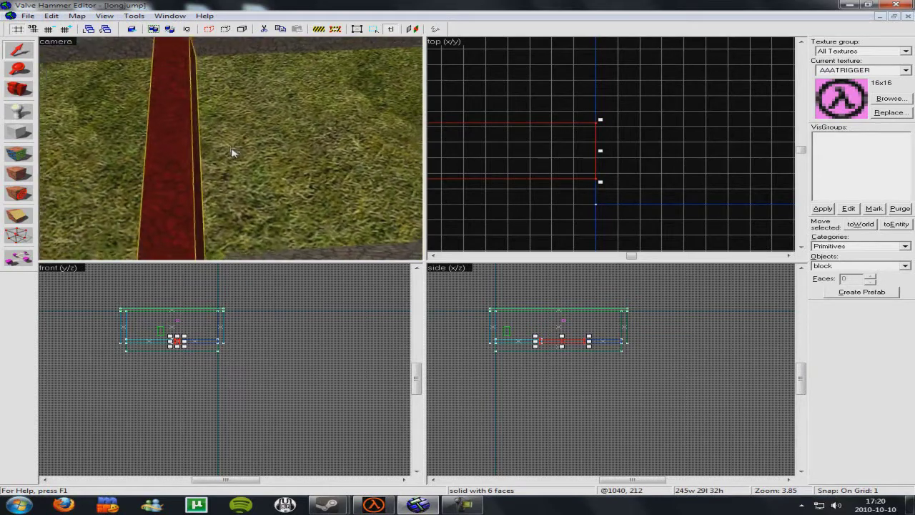
pyautogui.press('z')
pyautogui.moveTo(205, 143); pyautogui.dragTo(239, 161)
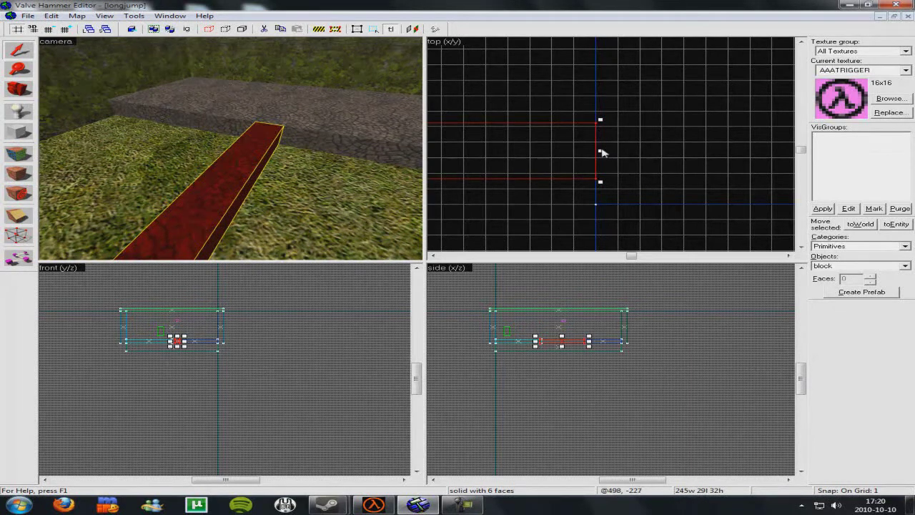
pyautogui.moveTo(601, 153)
pyautogui.mouseDown()
pyautogui.moveTo(564, 159)
pyautogui.moveTo(598, 160)
pyautogui.mouseUp()
pyautogui.press('z')
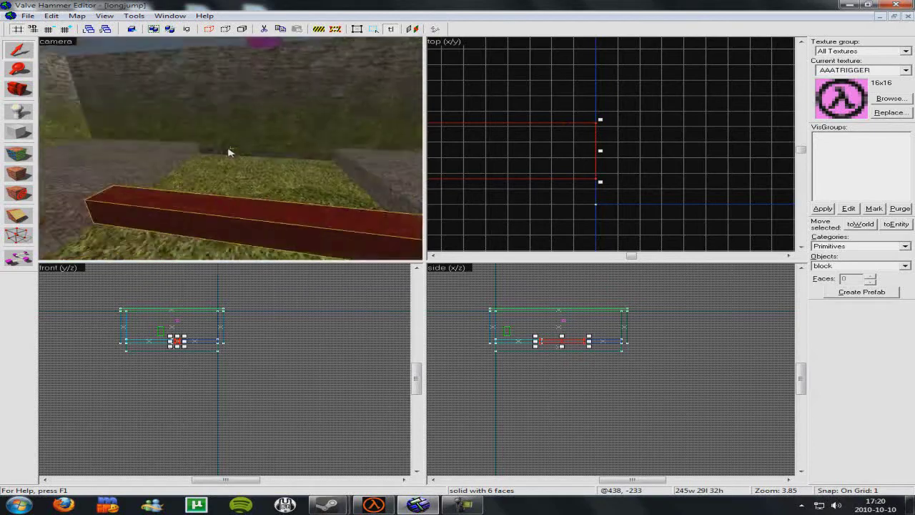
pyautogui.press('z')
# Shift the beam to the other side of the joint between the platforms and shorten it to 240 units wide
pyautogui.scroll(-7, 758, 132)
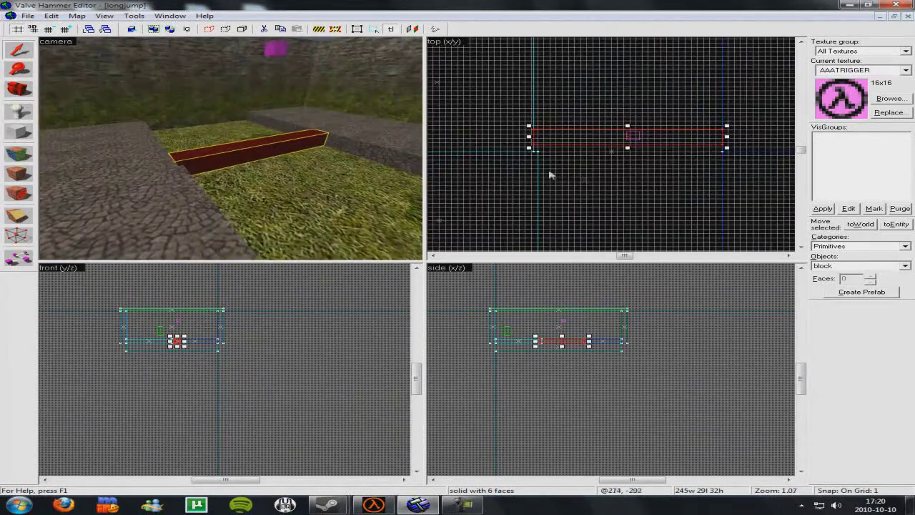
pyautogui.scroll(6, 521, 150)
pyautogui.moveTo(580, 104); pyautogui.dragTo(588, 172)
pyautogui.scroll(-10, 588, 171)
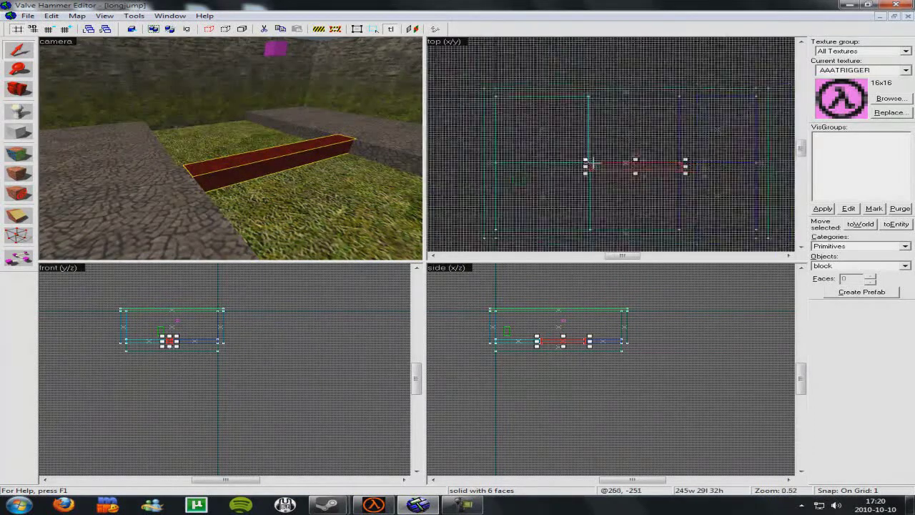
pyautogui.scroll(12, 701, 171)
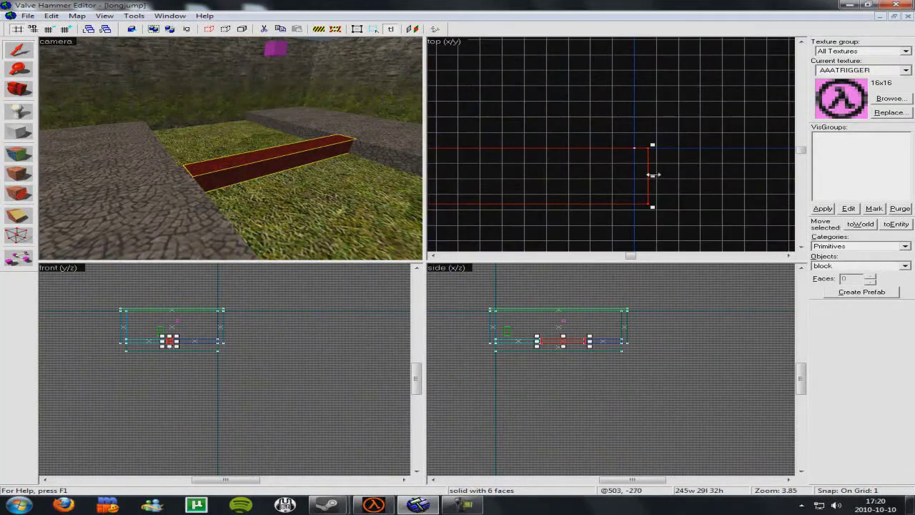
pyautogui.moveTo(653, 174); pyautogui.dragTo(640, 191)
pyautogui.press('Escape')
# Delete the beam and the upper pair of platforms in the top view
pyautogui.press('z')
pyautogui.press('a')
pyautogui.click(262, 149)
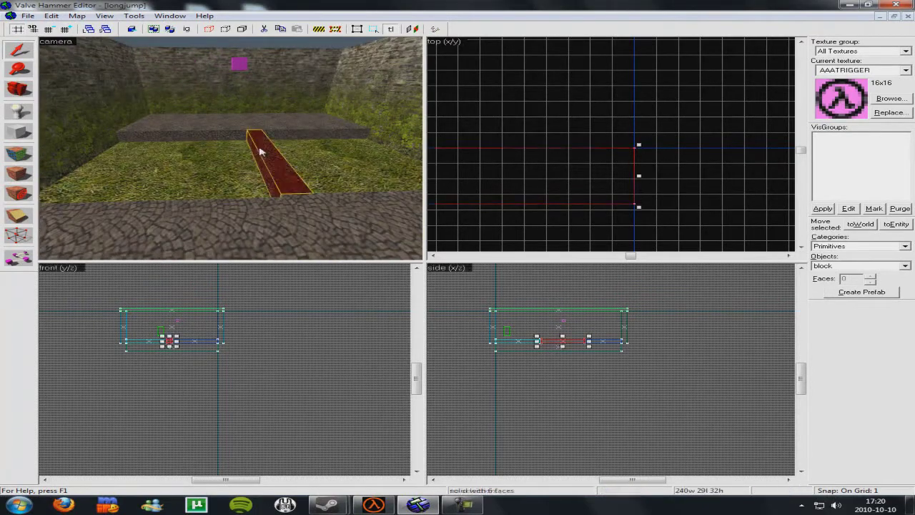
pyautogui.press('Delete')
pyautogui.click(253, 204)
pyautogui.press('Delete')
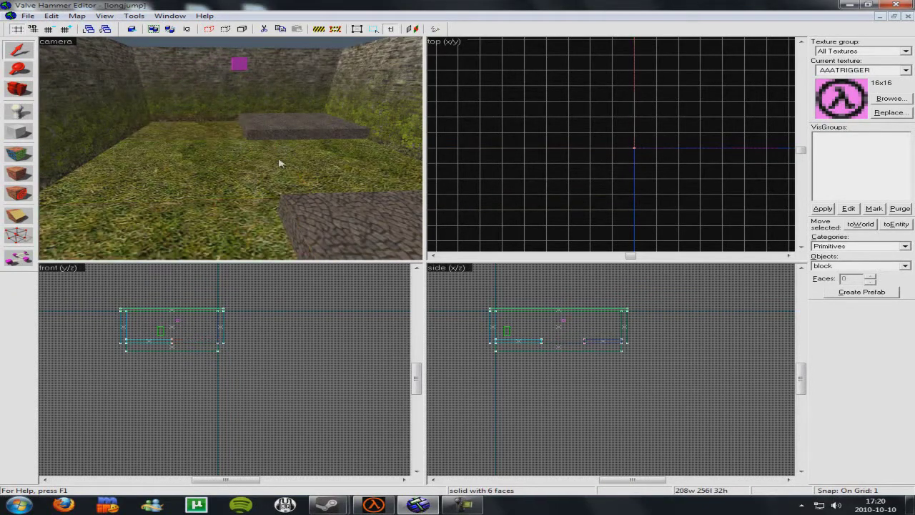
# Clone the remaining 256 by 256 unit platform directly above itself in the top view
pyautogui.click(325, 210)
pyautogui.scroll(-4, 596, 124)
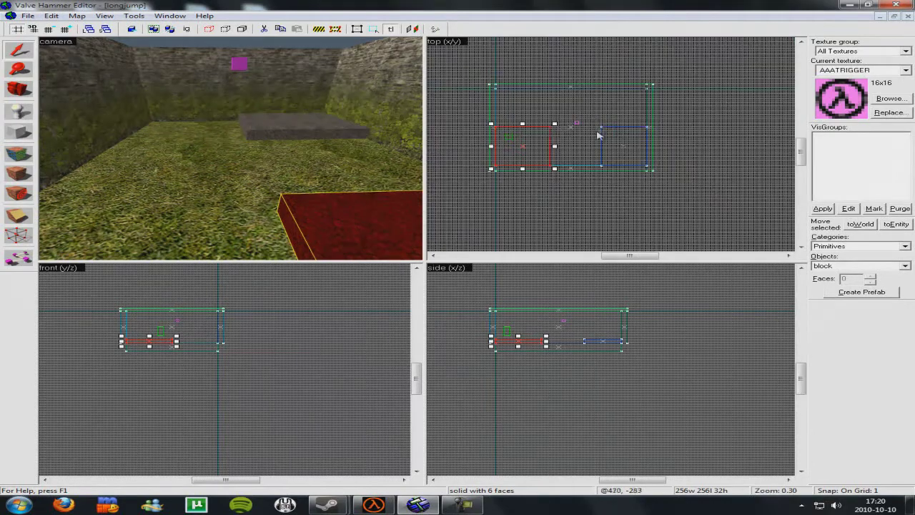
pyautogui.scroll(4, 546, 109)
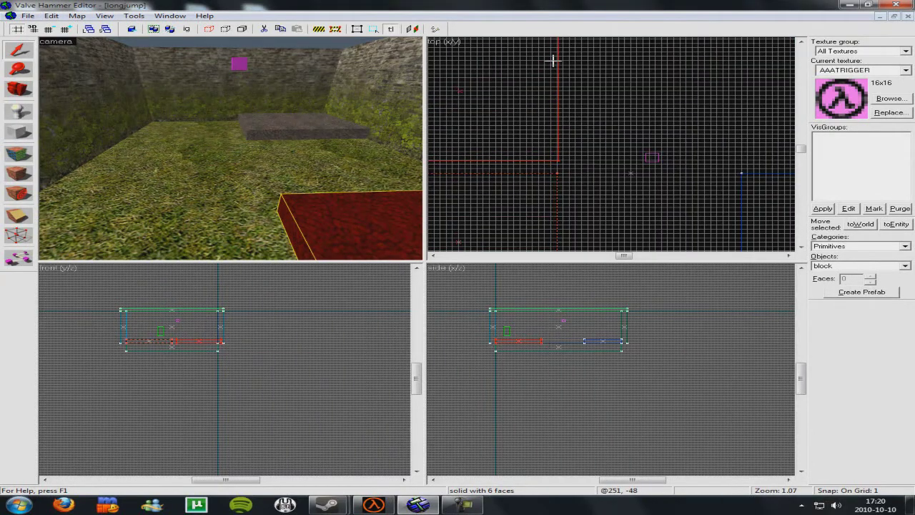
pyautogui.hotkey('ctrl', 'z')
pyautogui.scroll(-4, 551, 139)
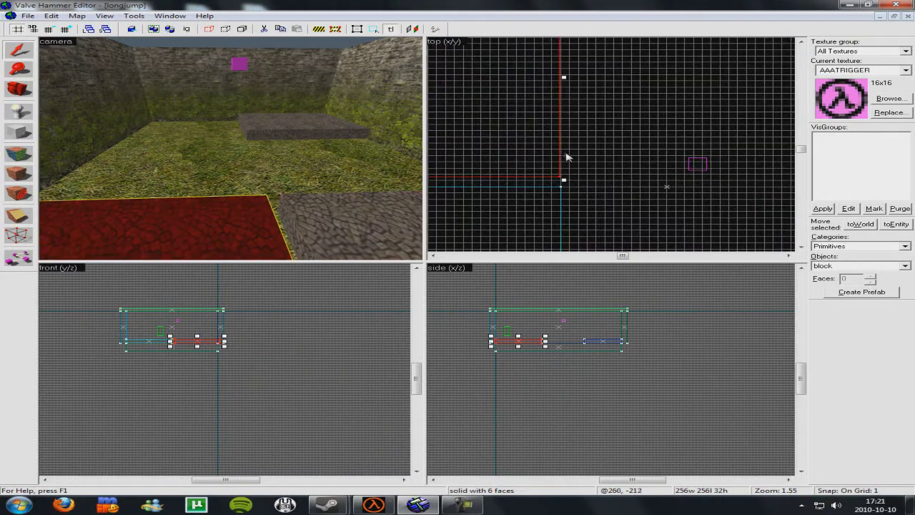
# Clone the upper 256 by 256 unit platform into the gap in the top view, flush against the original's inner edge
pyautogui.moveTo(551, 153); pyautogui.dragTo(609, 143)
pyautogui.scroll(9, 583, 166)
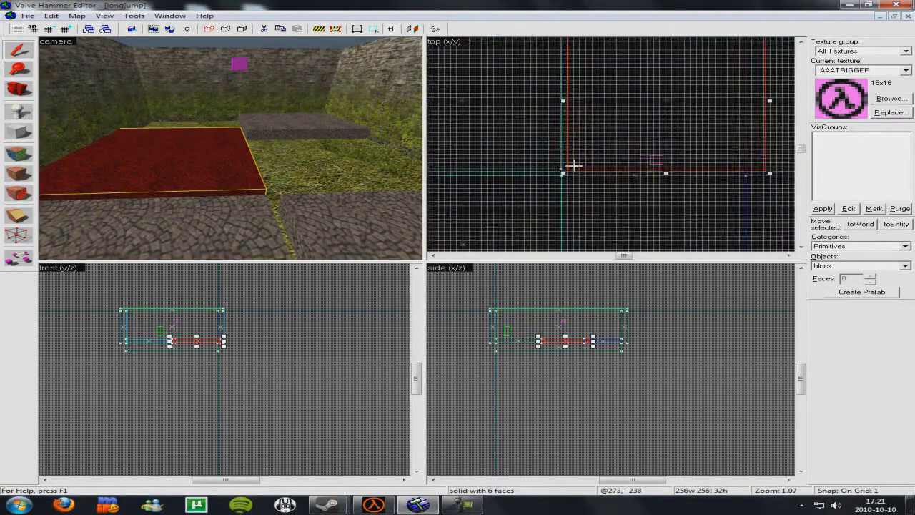
pyautogui.moveTo(597, 176)
pyautogui.mouseDown()
pyautogui.moveTo(605, 170)
pyautogui.moveTo(595, 169)
pyautogui.mouseUp()
pyautogui.scroll(-6, 595, 168)
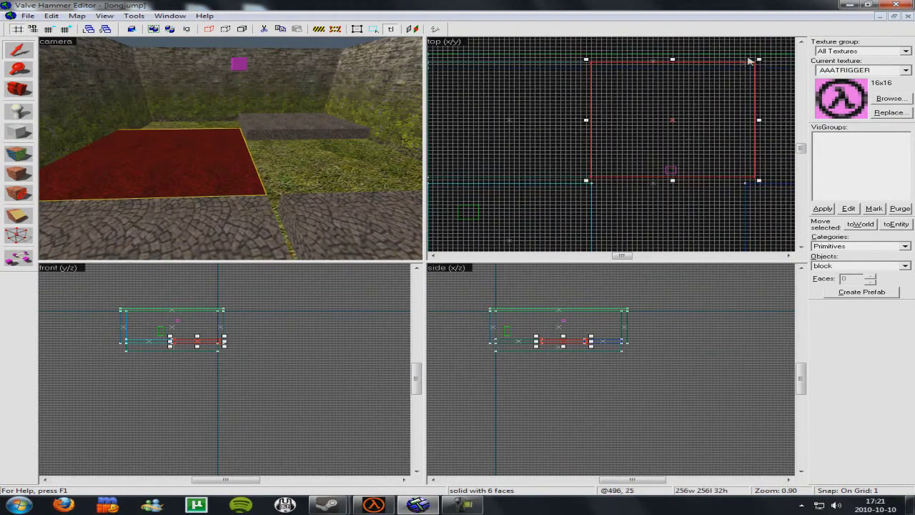
# Shrink the cloned platform to a beam about 220 by 18 units that spans the gap beside the joint between platforms
pyautogui.moveTo(760, 59)
pyautogui.mouseDown()
pyautogui.moveTo(725, 119)
pyautogui.moveTo(690, 154)
pyautogui.moveTo(719, 165)
pyautogui.mouseUp()
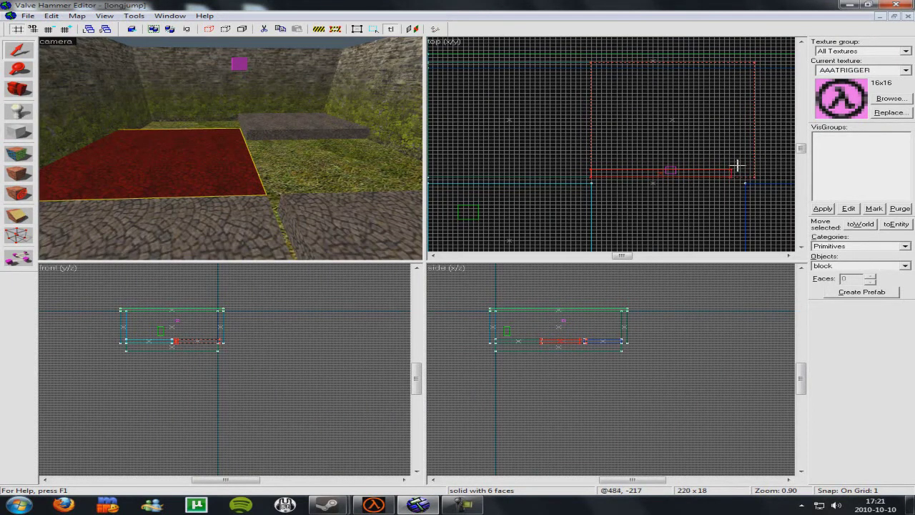
pyautogui.moveTo(737, 166); pyautogui.dragTo(737, 167)
pyautogui.scroll(6, 699, 166)
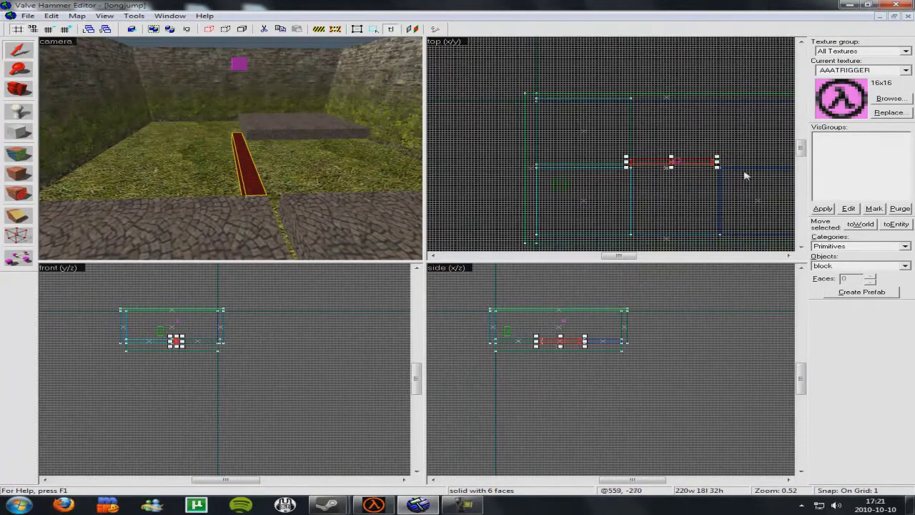
# Clone the upper platform to the far end of the beam and align its corner with the beam's end
pyautogui.click(256, 216)
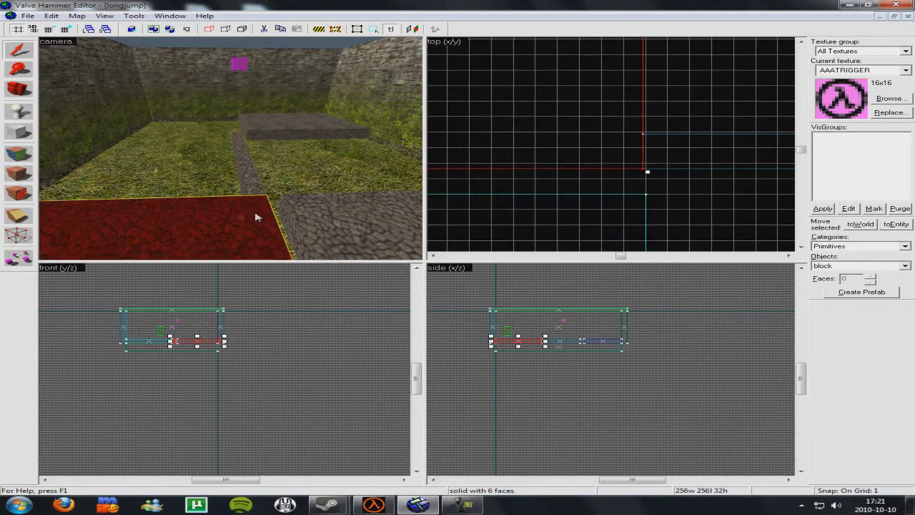
pyautogui.click(256, 180)
pyautogui.scroll(-6, 525, 165)
pyautogui.click(198, 220)
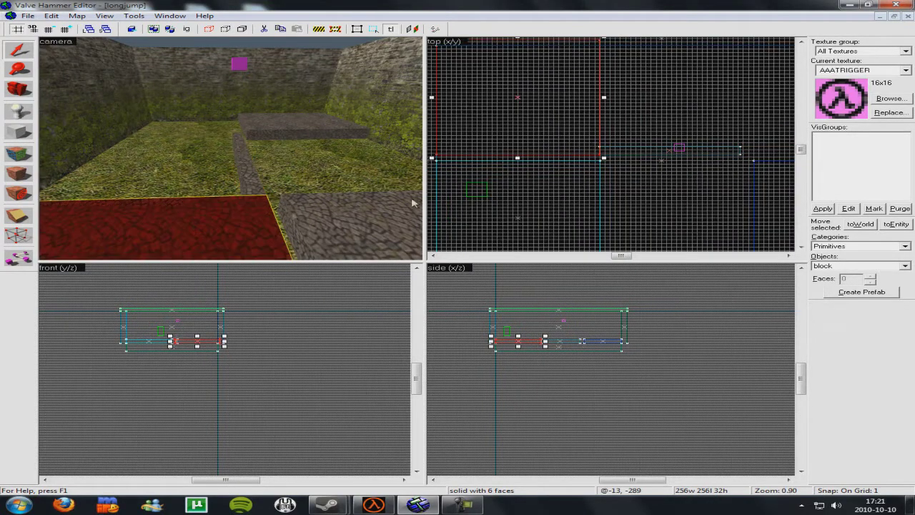
pyautogui.moveTo(528, 152)
pyautogui.mouseDown()
pyautogui.moveTo(735, 138)
pyautogui.moveTo(718, 147)
pyautogui.mouseUp()
pyautogui.scroll(5, 750, 143)
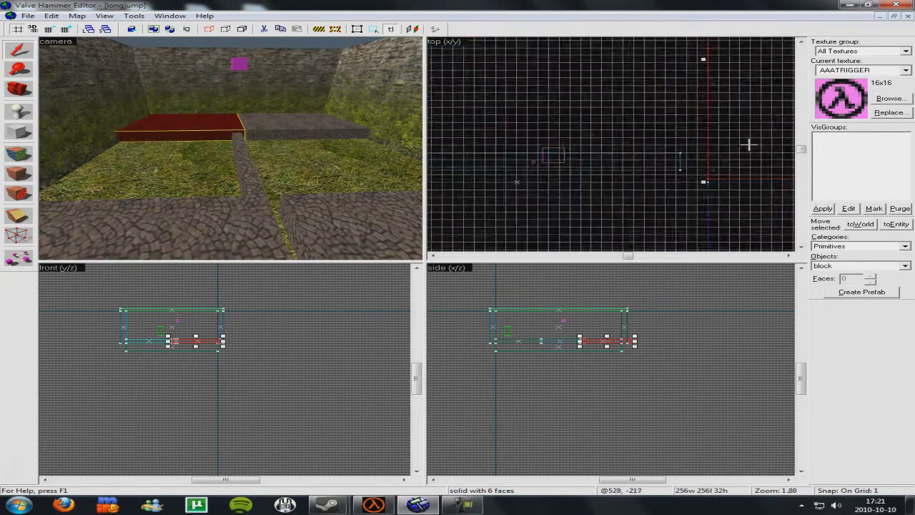
pyautogui.scroll(6, 723, 173)
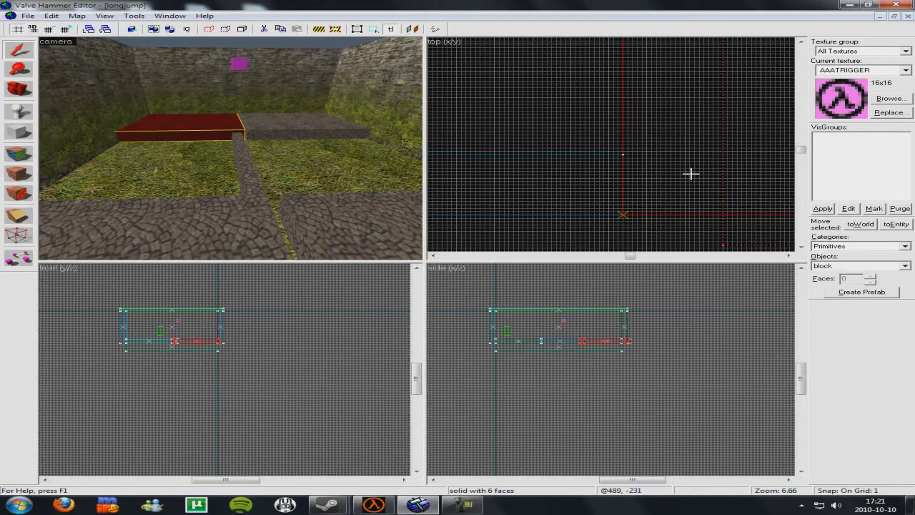
pyautogui.moveTo(691, 174); pyautogui.dragTo(691, 173)
# Delete the beam and the two lower platforms bordering the gap in the 3D view
pyautogui.click(253, 174)
pyautogui.press('Delete')
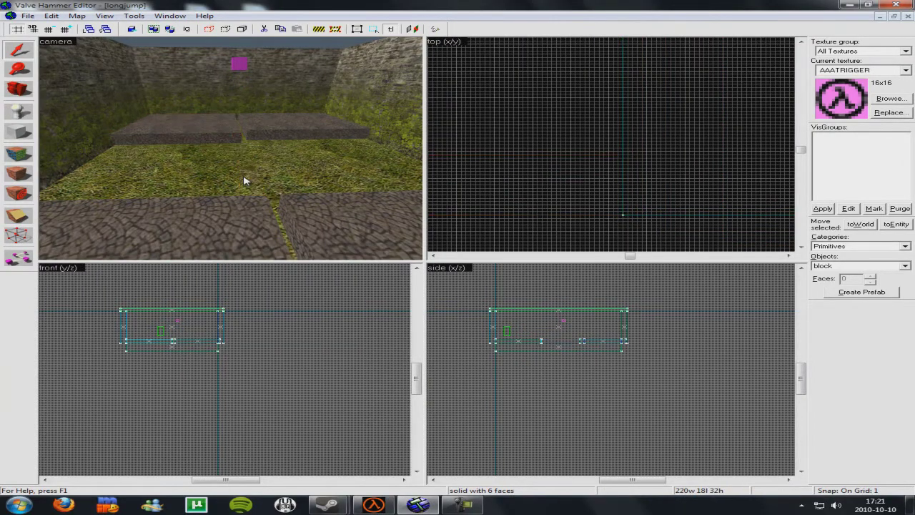
pyautogui.press('z')
pyautogui.press('w')
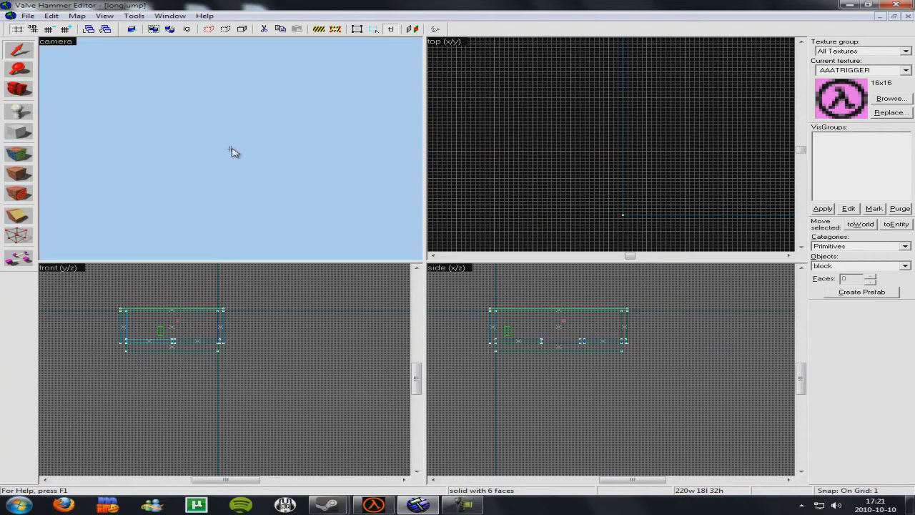
pyautogui.press('s')
pyautogui.press('z')
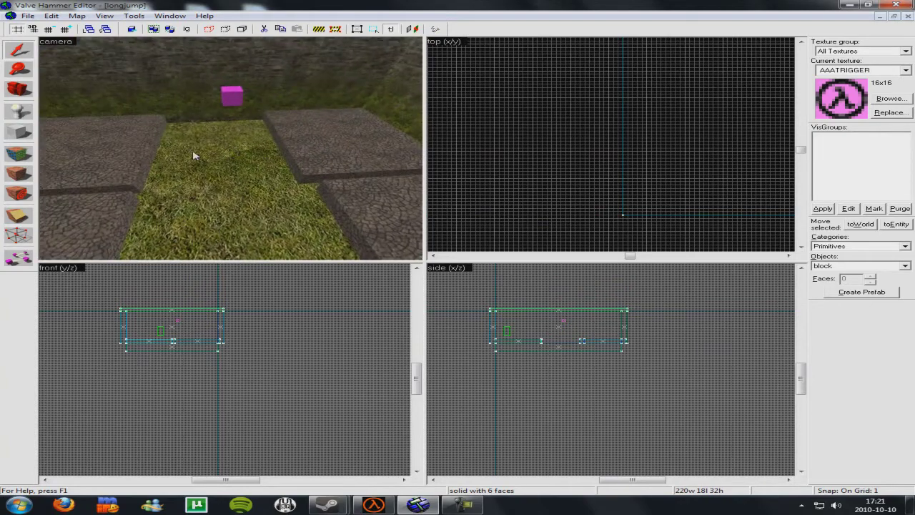
pyautogui.click(136, 192)
pyautogui.press('Delete')
pyautogui.click(340, 204)
pyautogui.press('Delete')
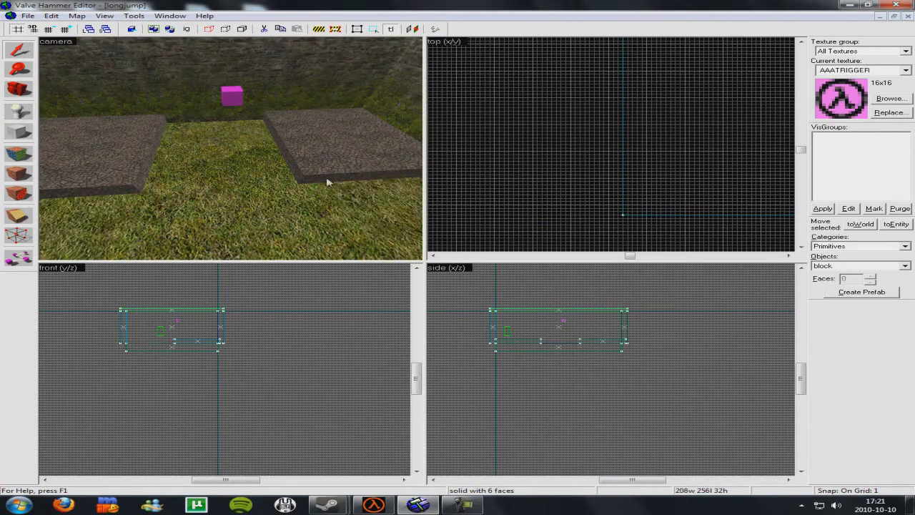
# Delete the grass floor, the remaining platforms, the purple entity and all but one of the walls
pyautogui.click(284, 204)
pyautogui.press('Delete')
pyautogui.click(321, 159)
pyautogui.press('Delete')
pyautogui.click(343, 95)
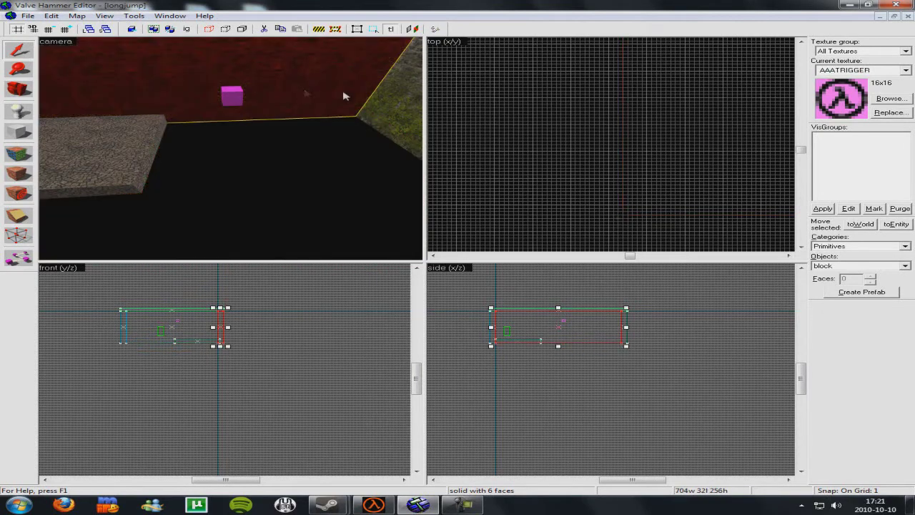
pyautogui.press('Delete')
pyautogui.click(387, 98)
pyautogui.press('Delete')
pyautogui.click(233, 102)
pyautogui.press('Delete')
pyautogui.click(164, 125)
pyautogui.press('Delete')
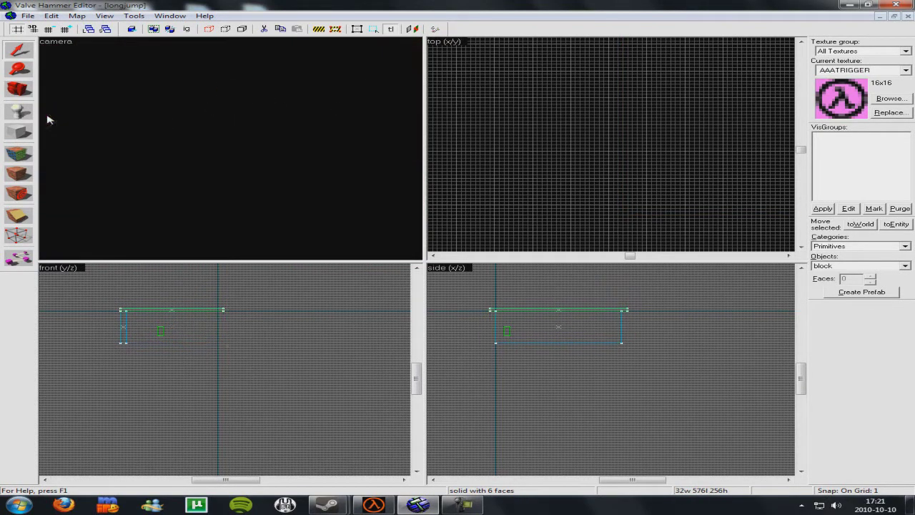
# Empty the map by deleting the sky ceiling, the last wall and the info_player_start entity
pyautogui.press('z')
pyautogui.press('s')
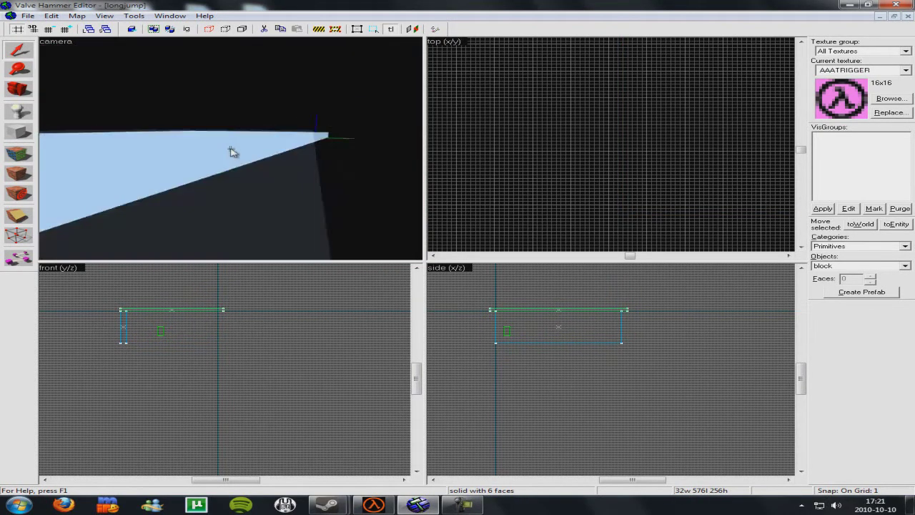
pyautogui.click(224, 149)
pyautogui.press('Delete')
pyautogui.click(225, 170)
pyautogui.press('Delete')
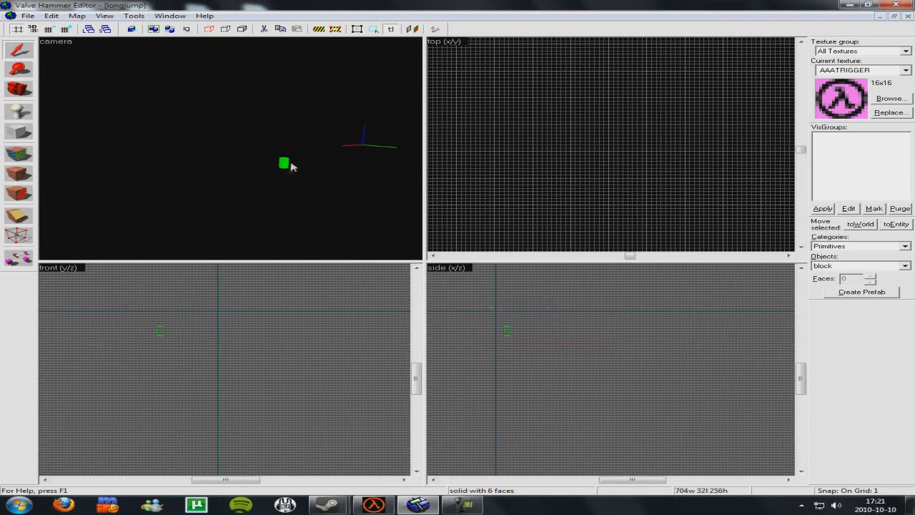
pyautogui.click(283, 163)
pyautogui.press('Delete')
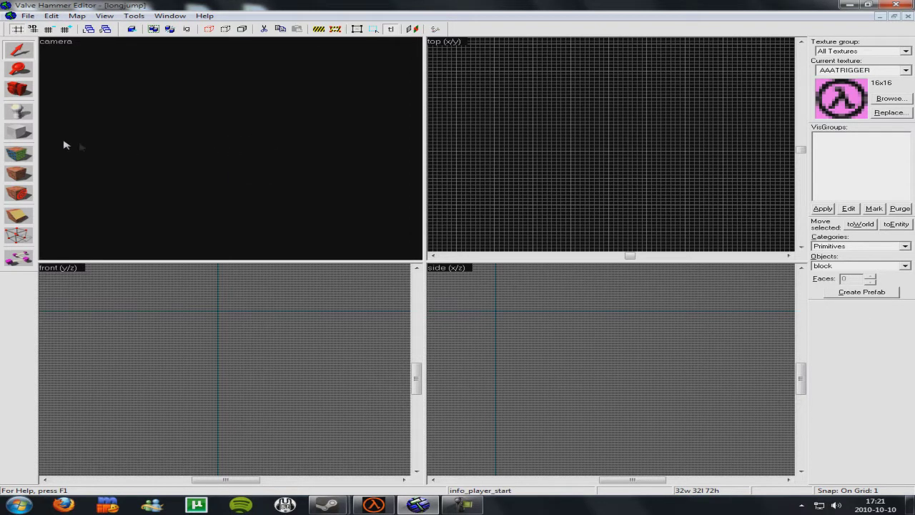
# Create a block about 19 by 18 units and 64 high in the top view, textured with pkf_wall3b
pyautogui.click(890, 98)
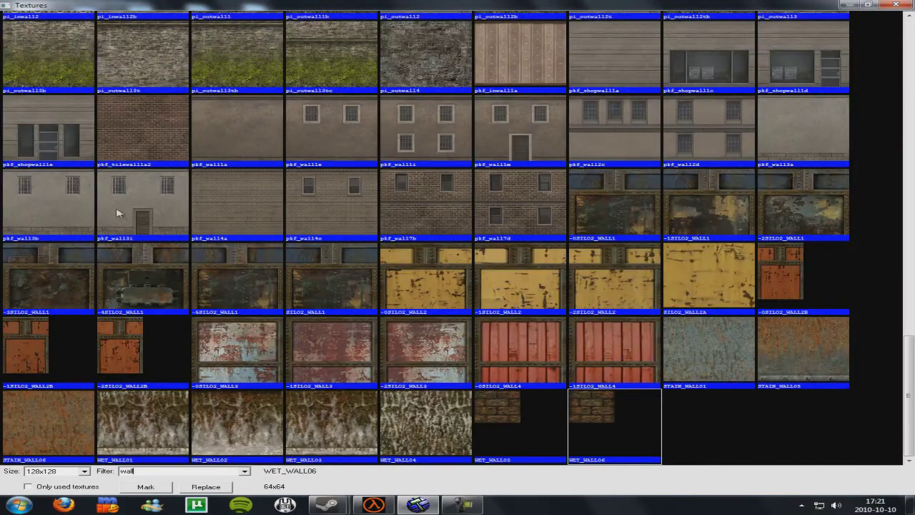
pyautogui.doubleClick(89, 201)
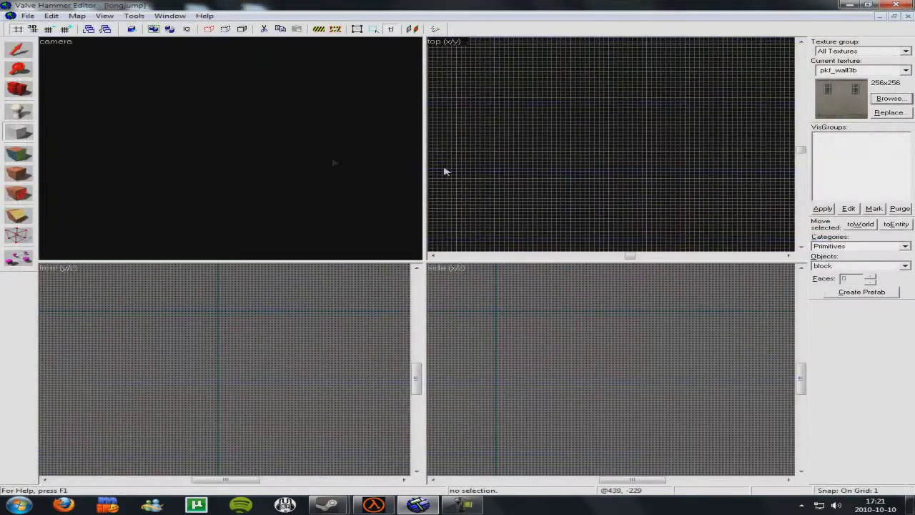
pyautogui.moveTo(522, 124); pyautogui.dragTo(616, 185)
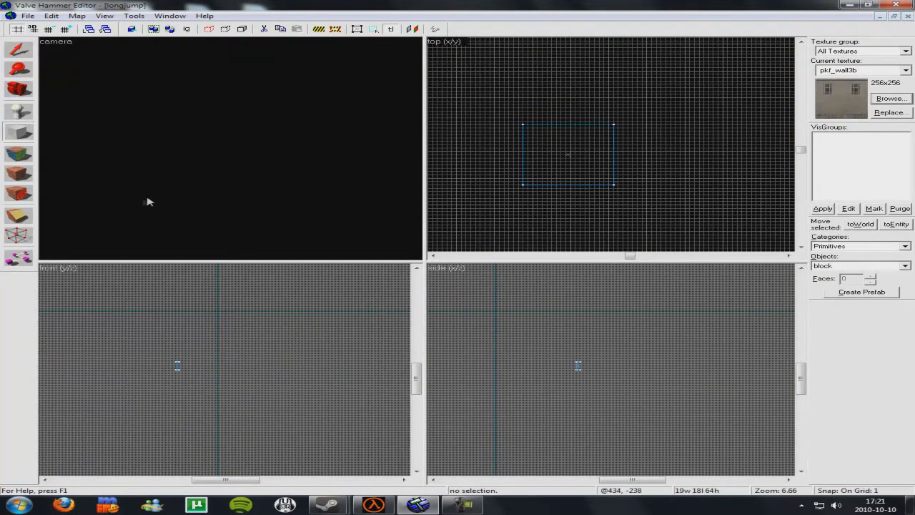
pyautogui.hotkey('shift', 's')
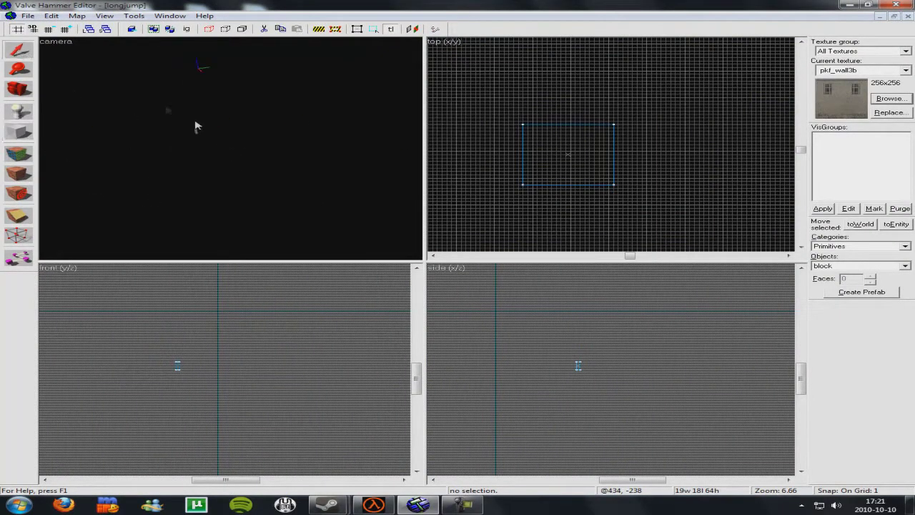
pyautogui.press('Return')
pyautogui.scroll(2, 602, 215)
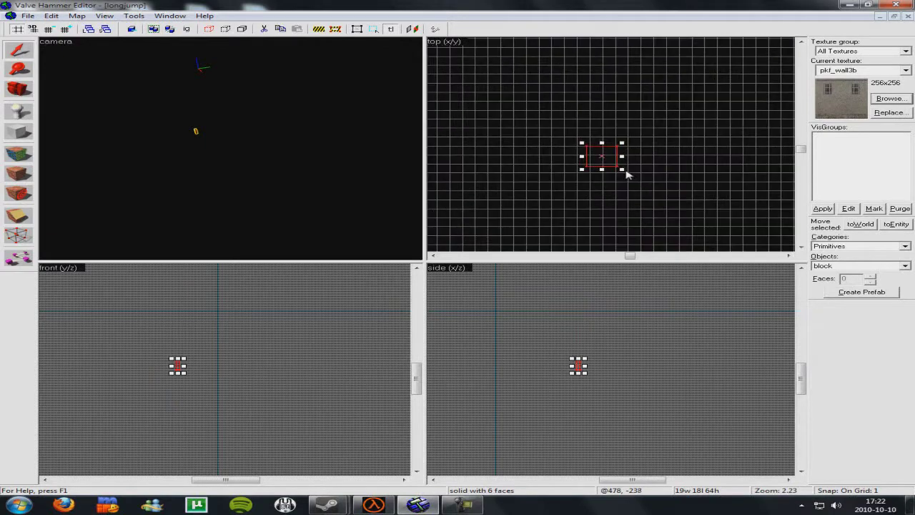
# Enlarge the new block to about 148 by 150 units and 368 units high
pyautogui.moveTo(584, 373); pyautogui.dragTo(586, 411)
pyautogui.press('z')
pyautogui.press('w')
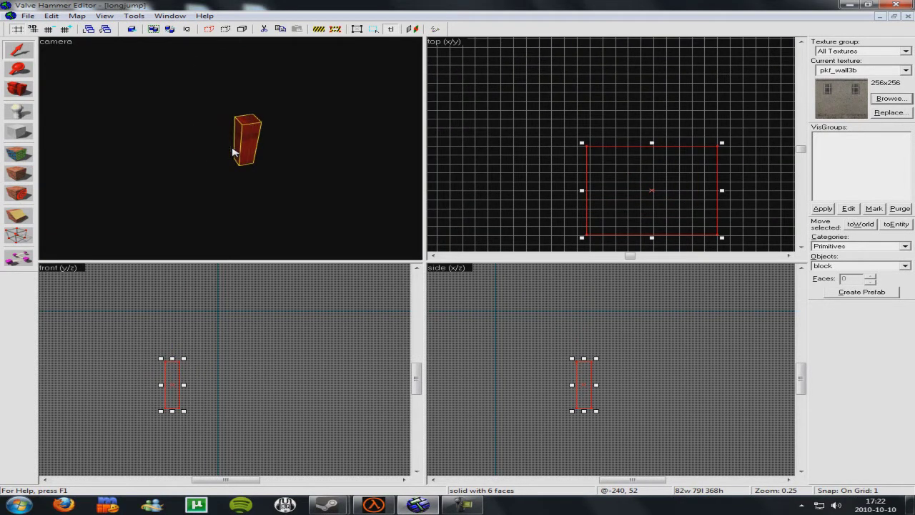
pyautogui.scroll(-7, 579, 133)
pyautogui.moveTo(650, 132); pyautogui.dragTo(674, 115)
pyautogui.scroll(3, 236, 150)
pyautogui.scroll(2, 633, 139)
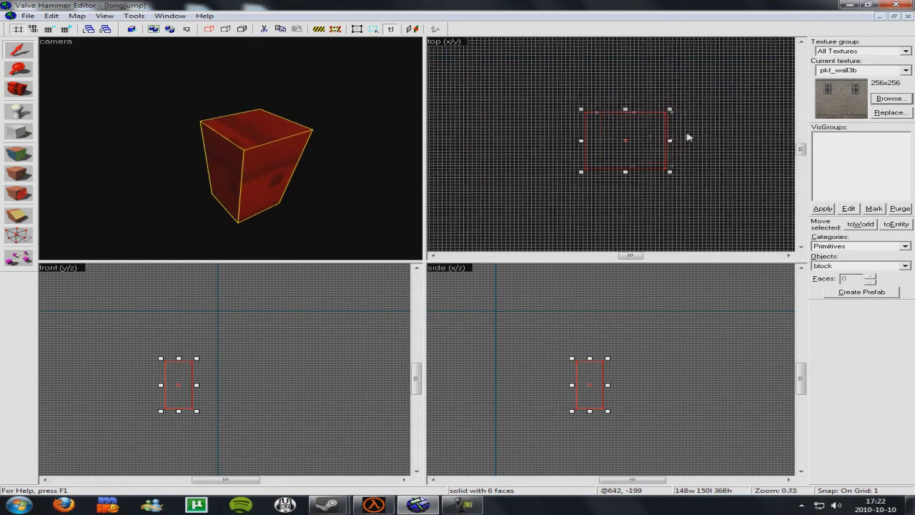
# Clone the building block beside itself with a narrow gap, and clone it again across the gap up to the original block
pyautogui.moveTo(633, 139)
pyautogui.mouseDown()
pyautogui.moveTo(525, 113)
pyautogui.moveTo(527, 139)
pyautogui.mouseUp()
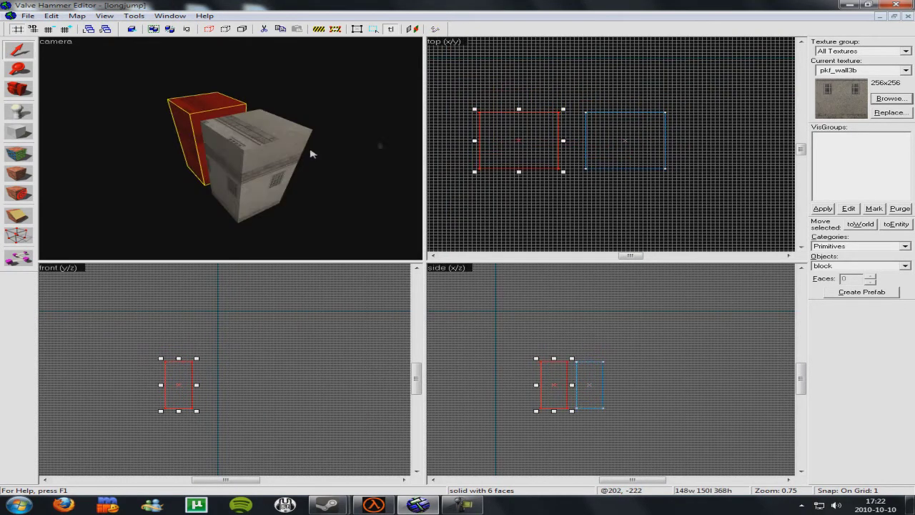
pyautogui.scroll(6, 236, 147)
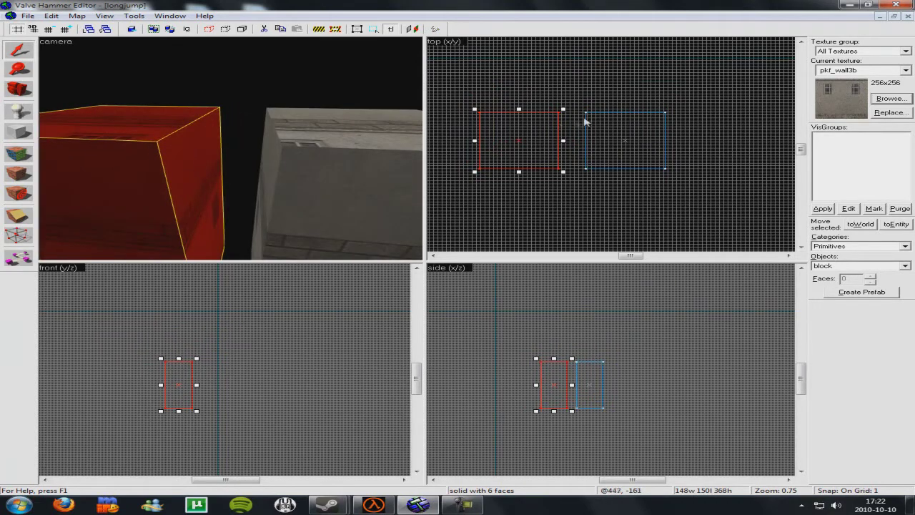
pyautogui.scroll(8, 584, 122)
pyautogui.moveTo(465, 123); pyautogui.dragTo(582, 122)
pyautogui.scroll(-7, 524, 146)
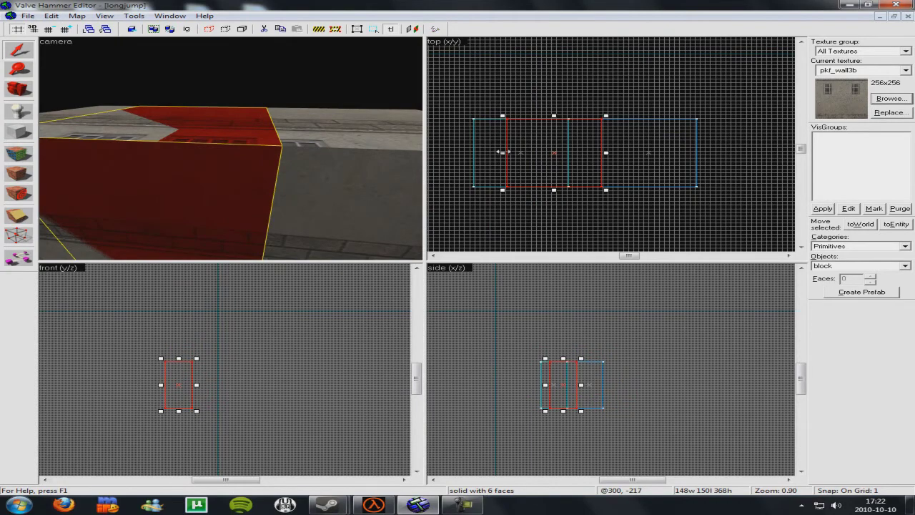
# Trim the block in the gap to a beam 52 units wide, 26 long and 16 high at the buildings' upper front edge
pyautogui.scroll(12, 562, 133)
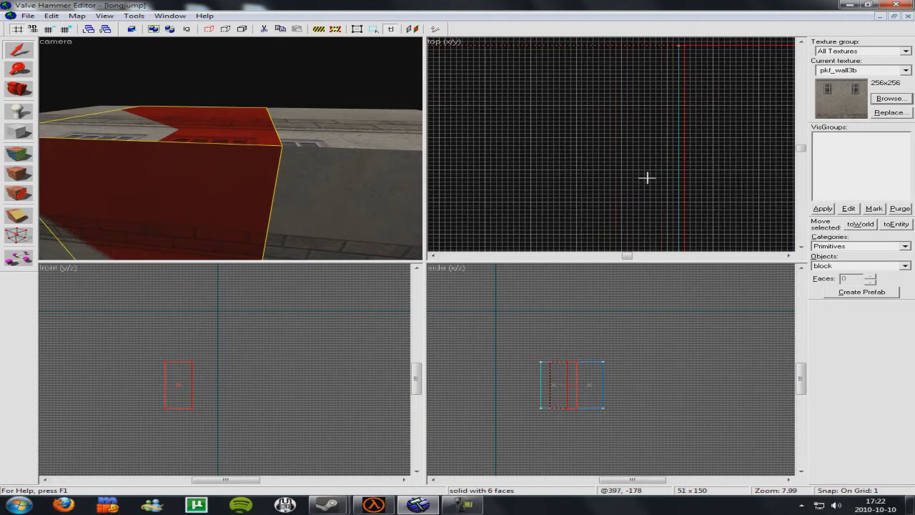
pyautogui.press('Return')
pyautogui.scroll(-13, 639, 177)
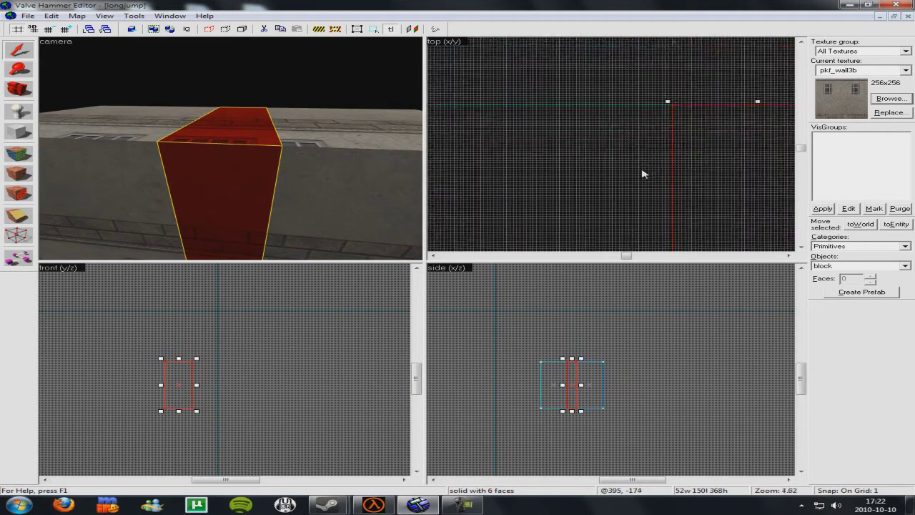
pyautogui.moveTo(699, 143); pyautogui.dragTo(701, 190)
pyautogui.moveTo(573, 412); pyautogui.dragTo(593, 372)
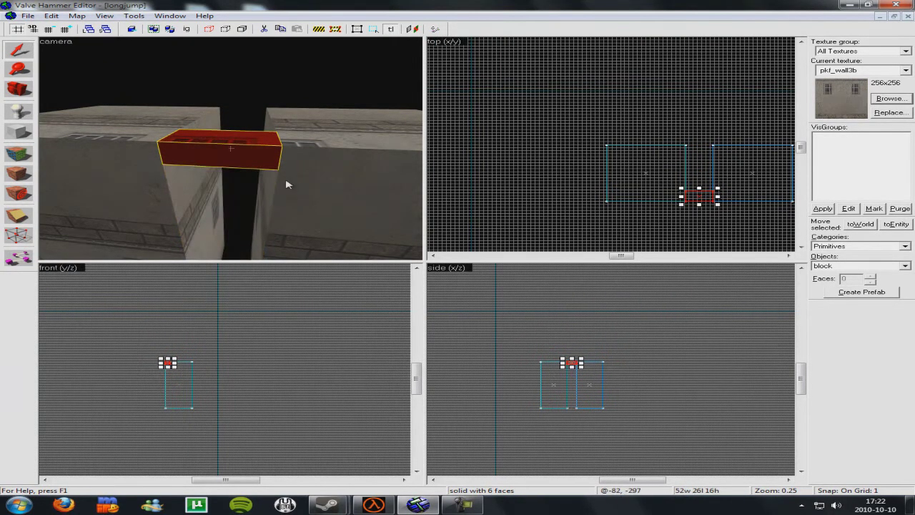
pyautogui.press('w')
pyautogui.press('s')
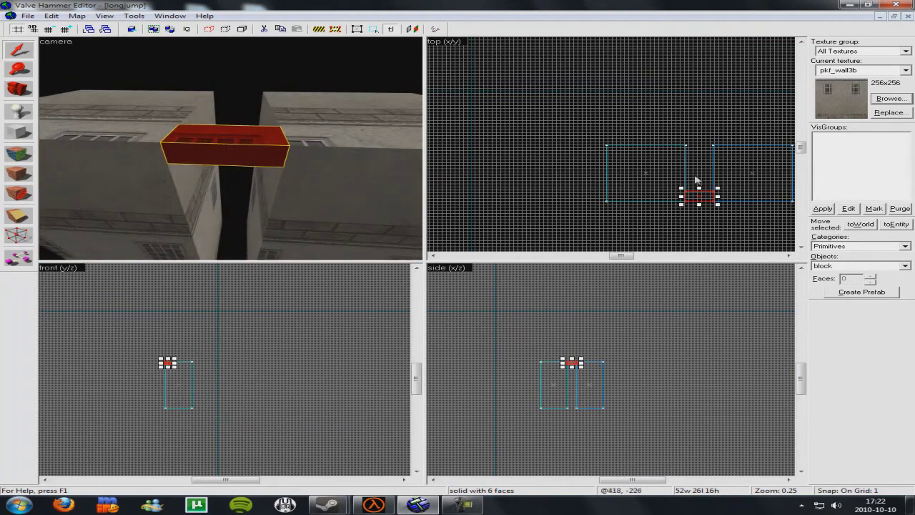
# Stretch the beam to about 221 units wide so that it extends past the outer side of the left building
pyautogui.scroll(6, 737, 206)
pyautogui.scroll(-8, 676, 207)
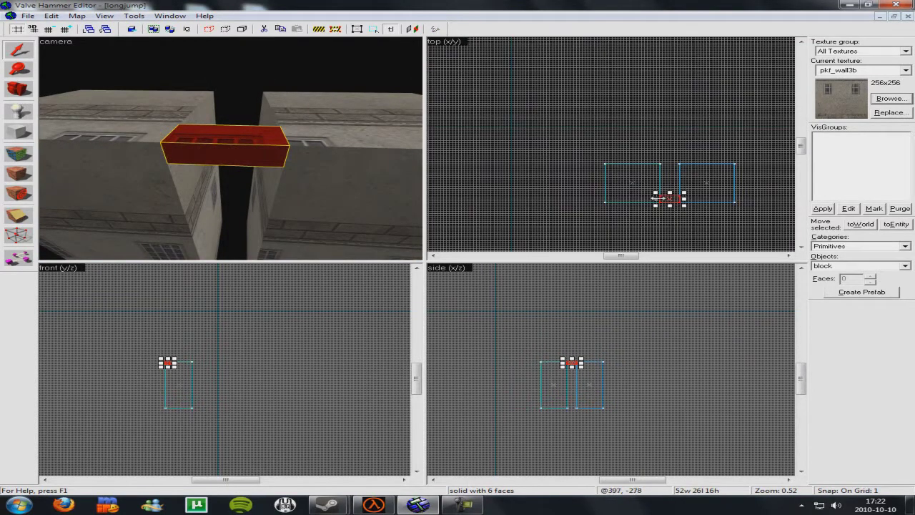
pyautogui.moveTo(656, 199); pyautogui.dragTo(634, 202)
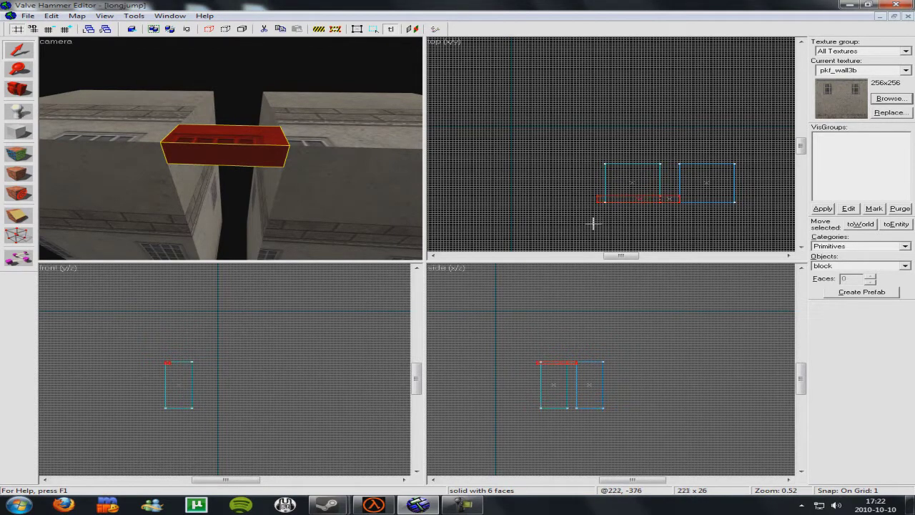
pyautogui.moveTo(592, 224); pyautogui.dragTo(593, 224)
# Move the left building outward until its inner side is flush with the beam's outer end, keeping its front edge aligned
pyautogui.click(156, 124)
pyautogui.scroll(4, 639, 188)
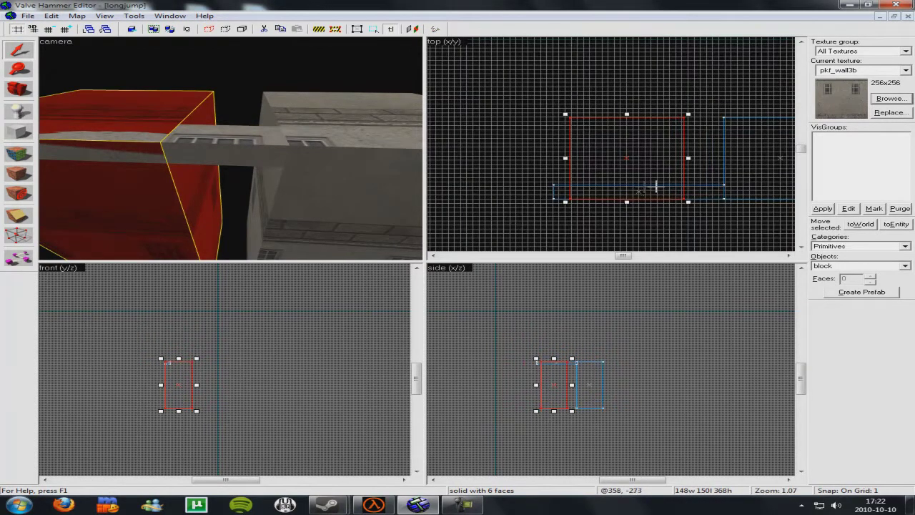
pyautogui.scroll(4, 644, 188)
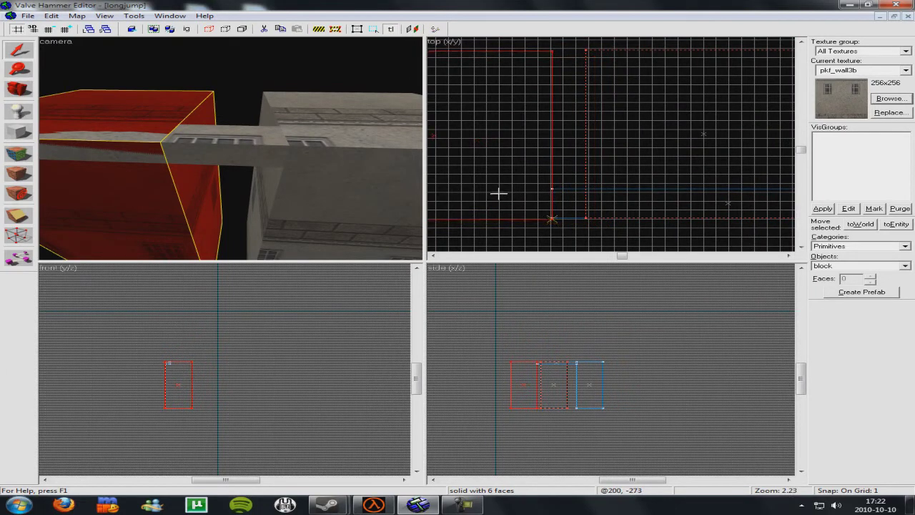
pyautogui.moveTo(499, 193); pyautogui.dragTo(499, 191)
pyautogui.click(622, 163)
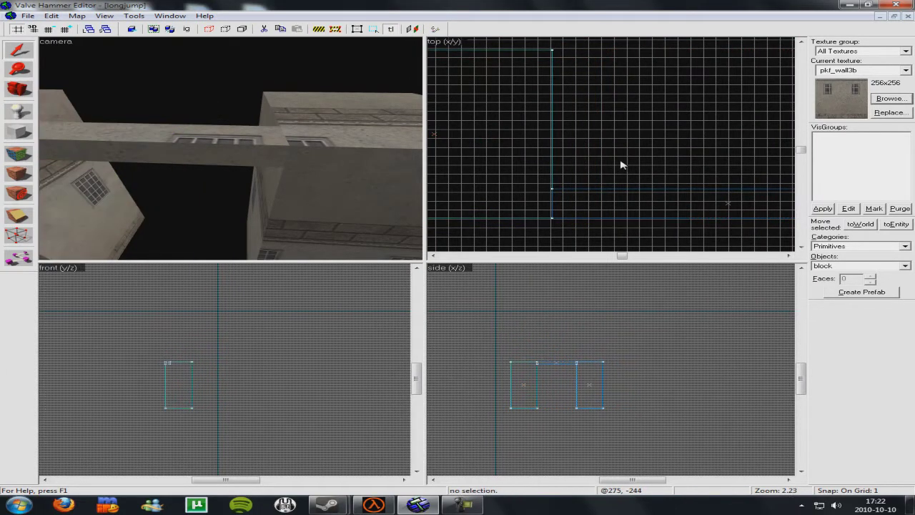
# Delete the beam spanning the gap between the two buildings
pyautogui.press('z')
pyautogui.scroll(-10, 231, 151)
pyautogui.click(235, 148)
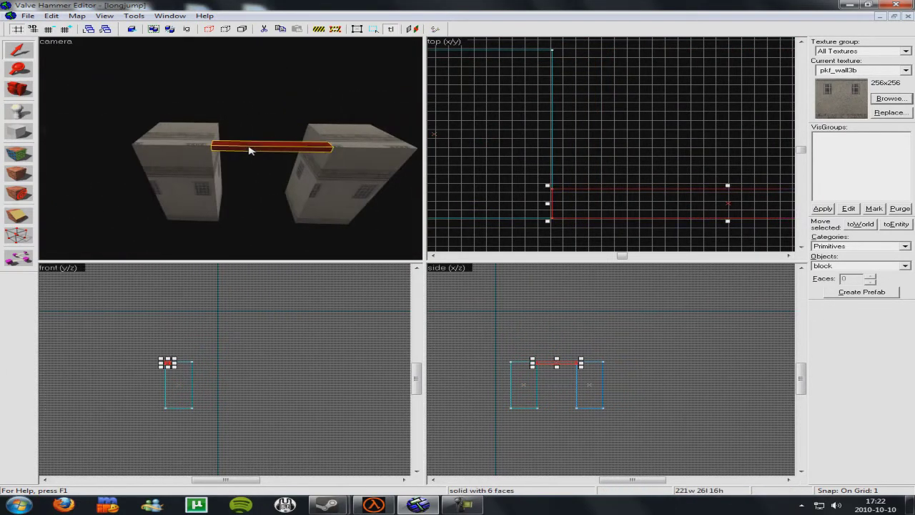
pyautogui.press('Delete')
# Examine the open gap between the two buildings in the 3D view from close up and from farther away
pyautogui.press('z')
pyautogui.press('w')
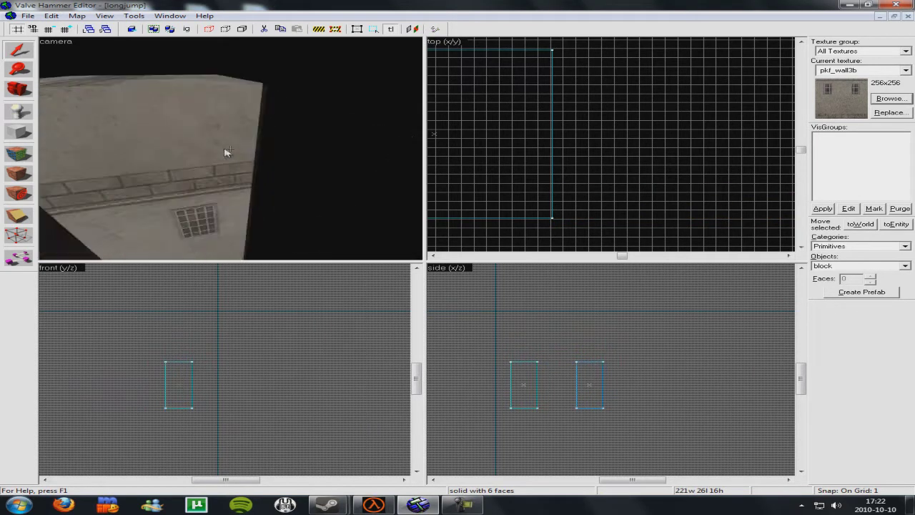
pyautogui.press('s')
pyautogui.press('s')
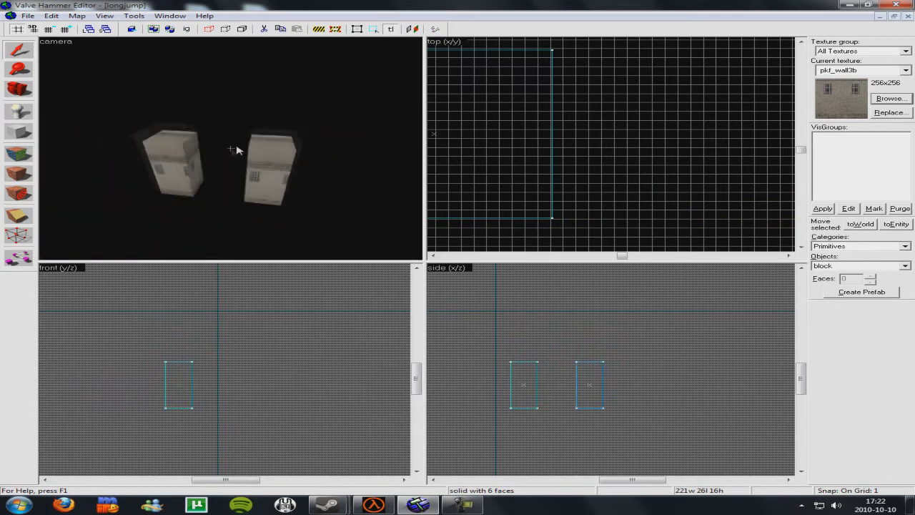
pyautogui.press('w')
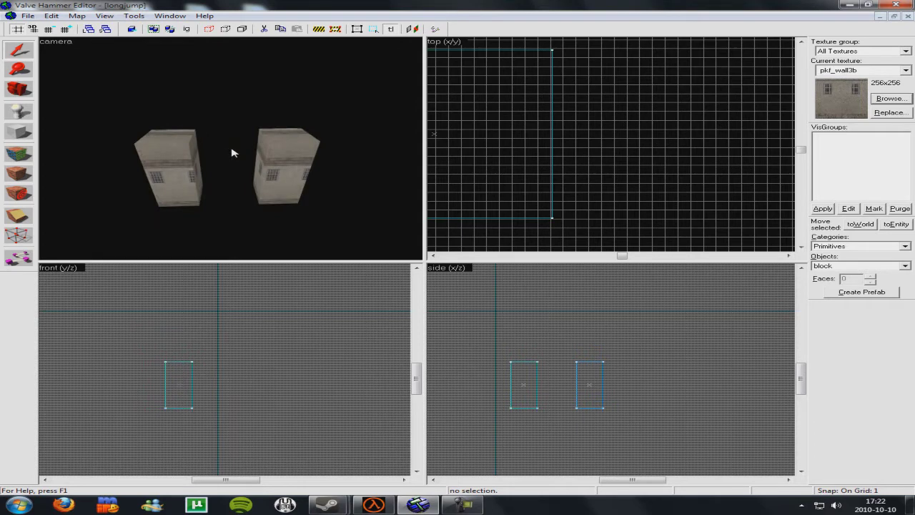
pyautogui.press('w')
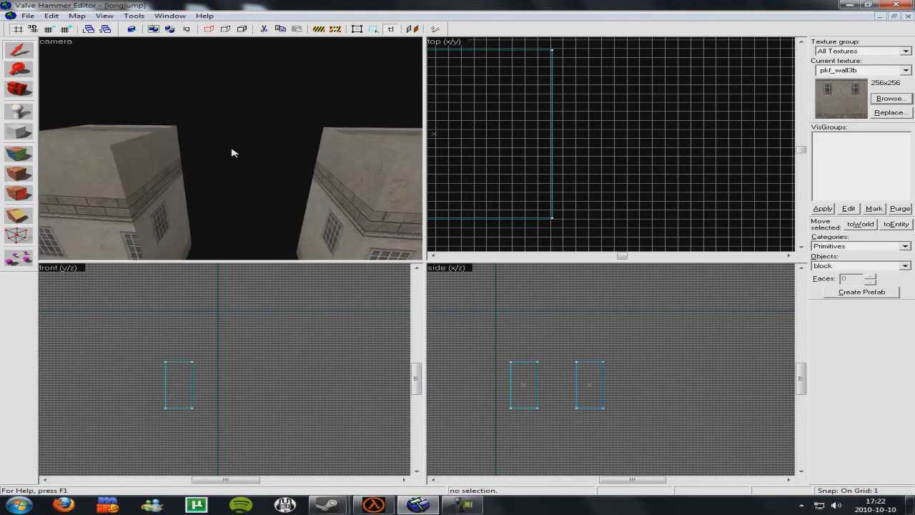
pyautogui.press('s')
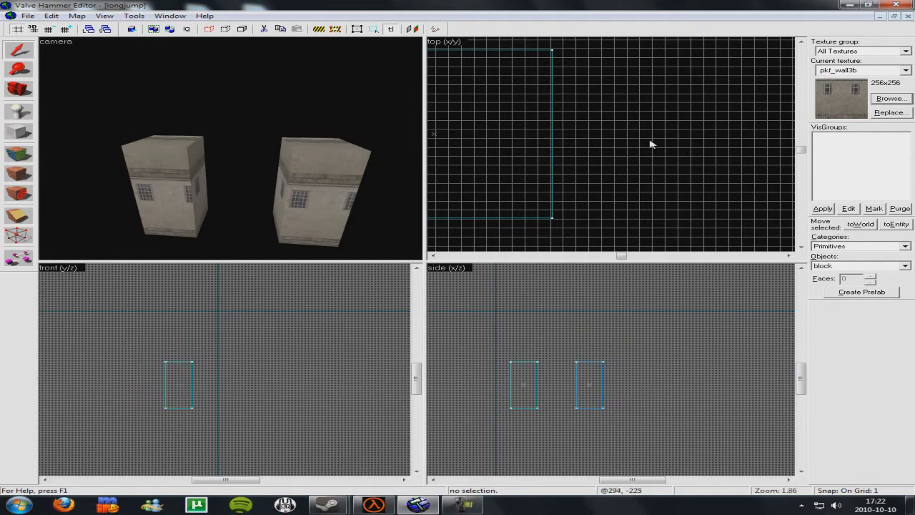
# Select both remaining buildings and delete them to clear the map
pyautogui.scroll(-5, 650, 145)
pyautogui.hotkey('ctrl', 'a')
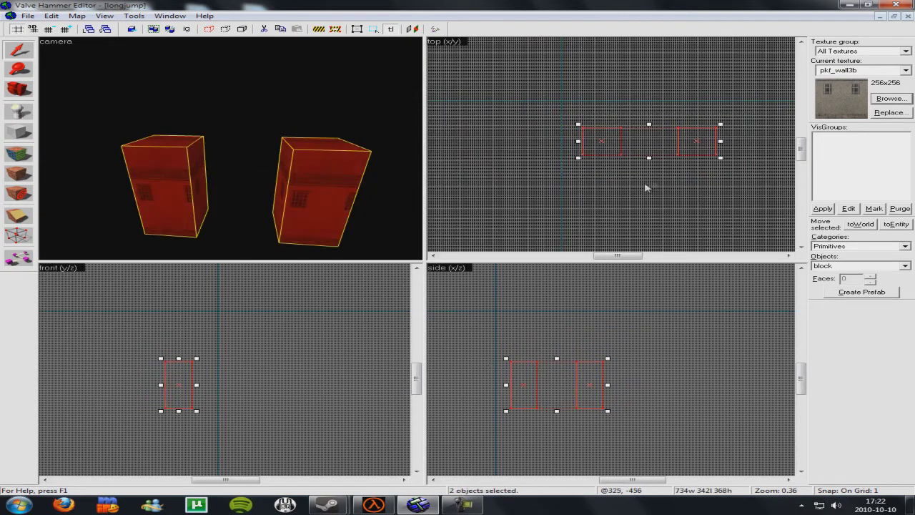
pyautogui.press('Delete')
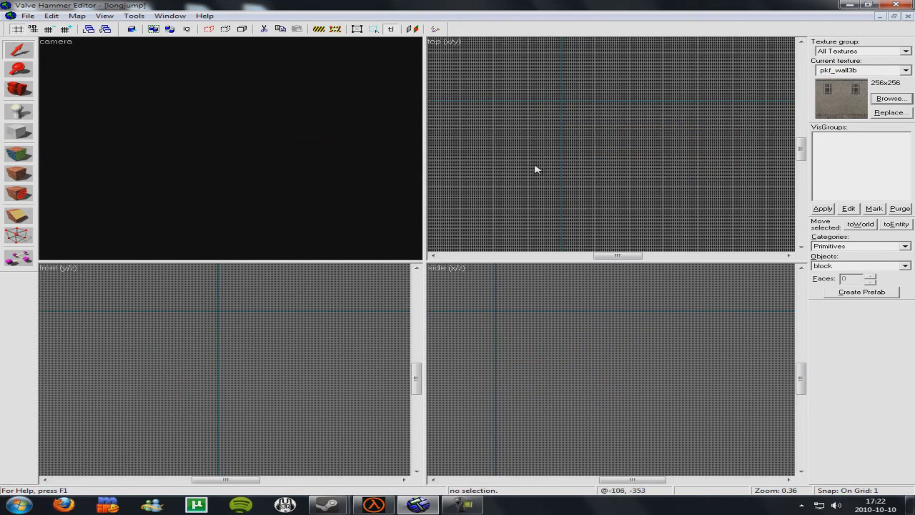